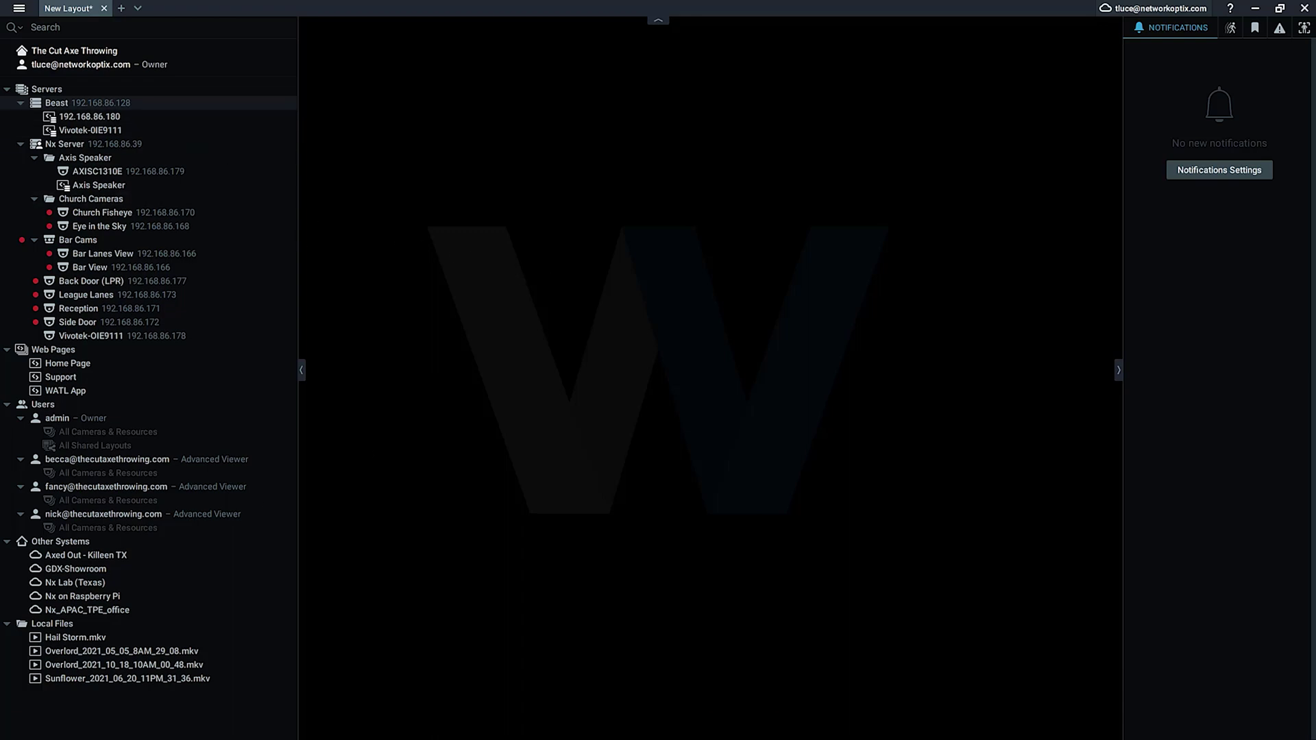
Open a File Explorer window at Quick access over Nx Witness Client with Win+E.
key(super+e)
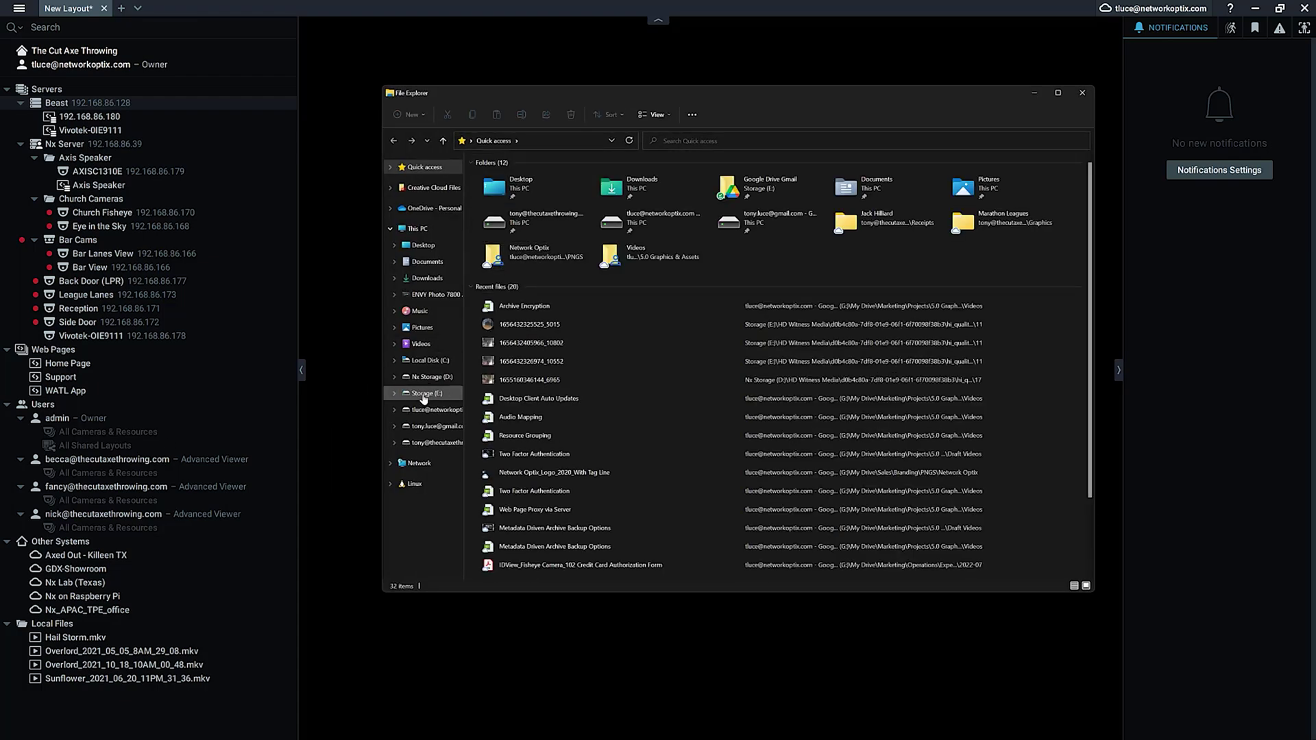
Browse Storage (E:) › HD Witness Media › hi_quality into the B8-A4-4F-2F-C8-14 camera folder.
click(423, 396)
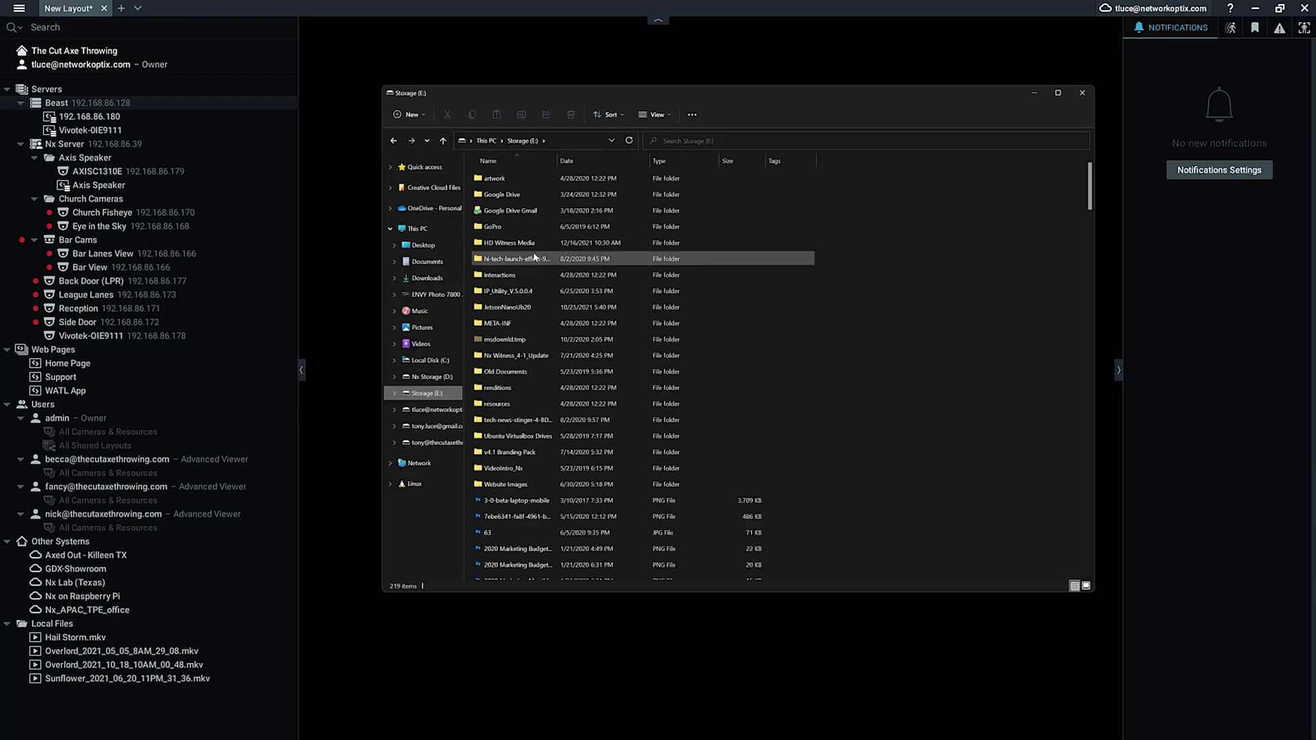
double_click(511, 243)
double_click(541, 179)
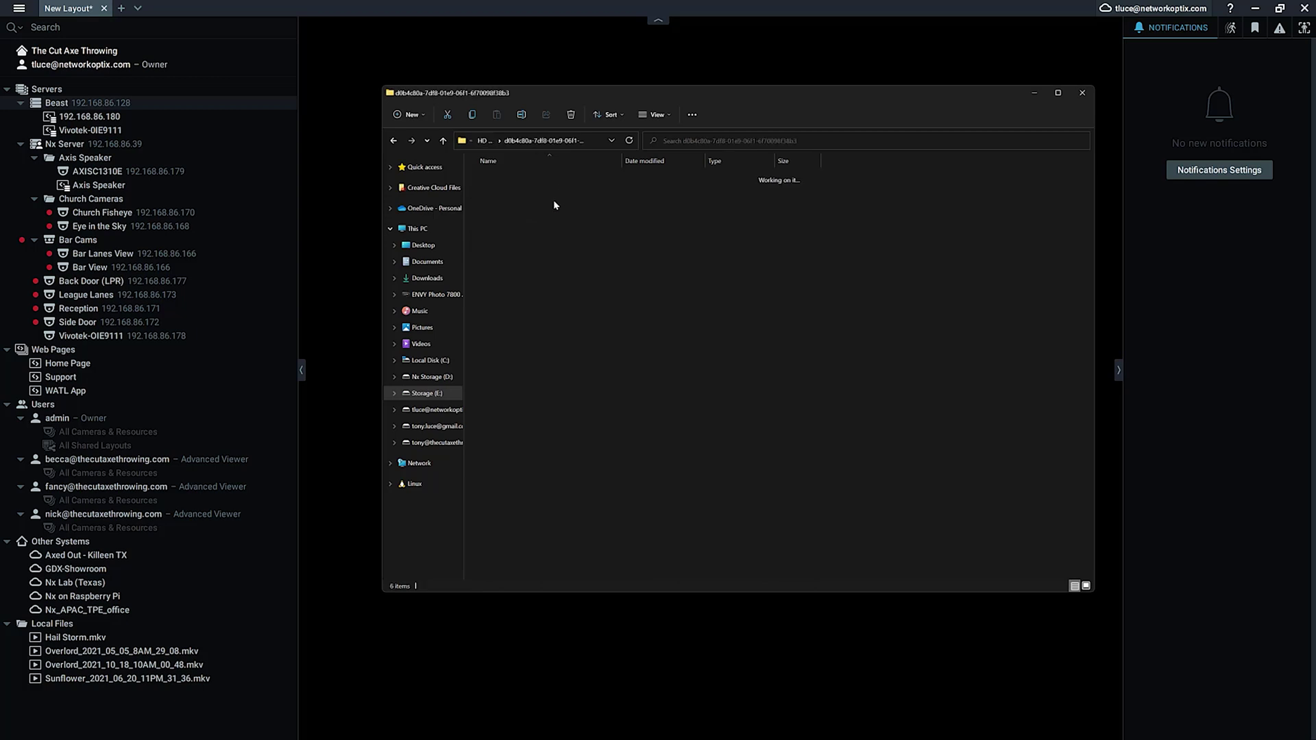
double_click(548, 194)
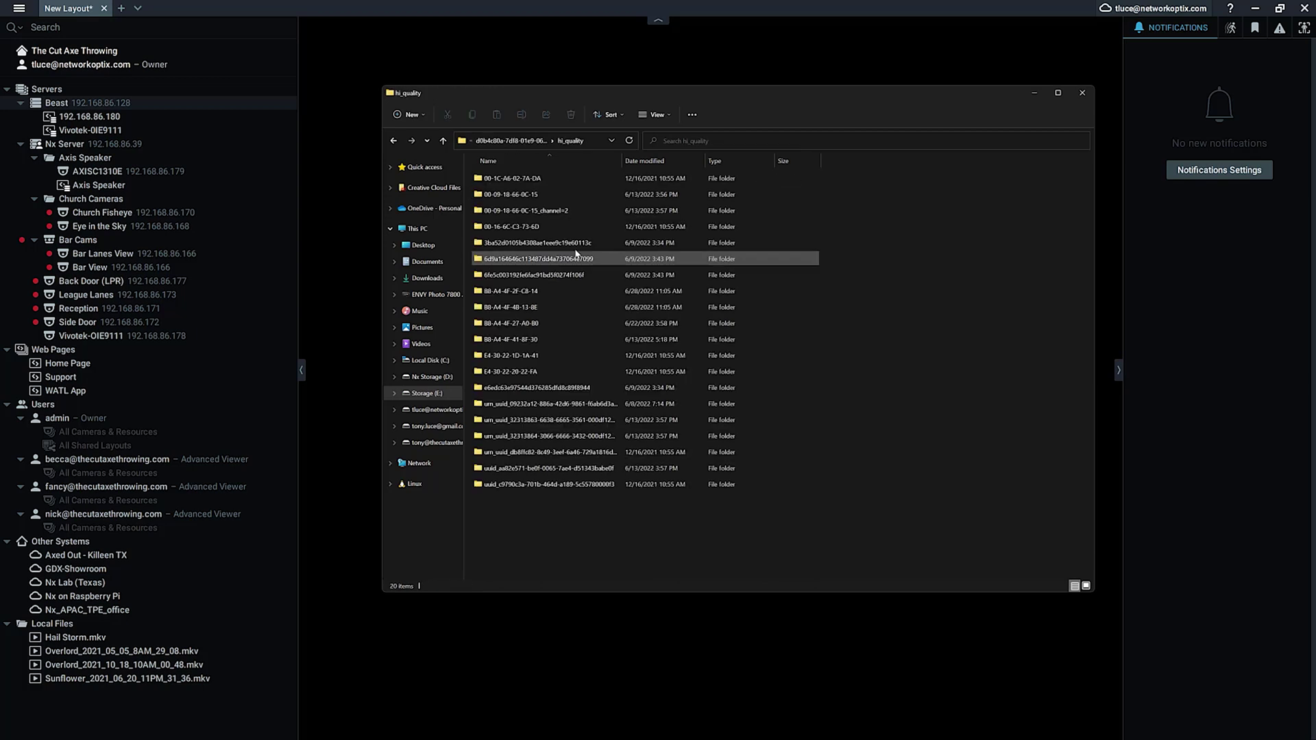
double_click(580, 290)
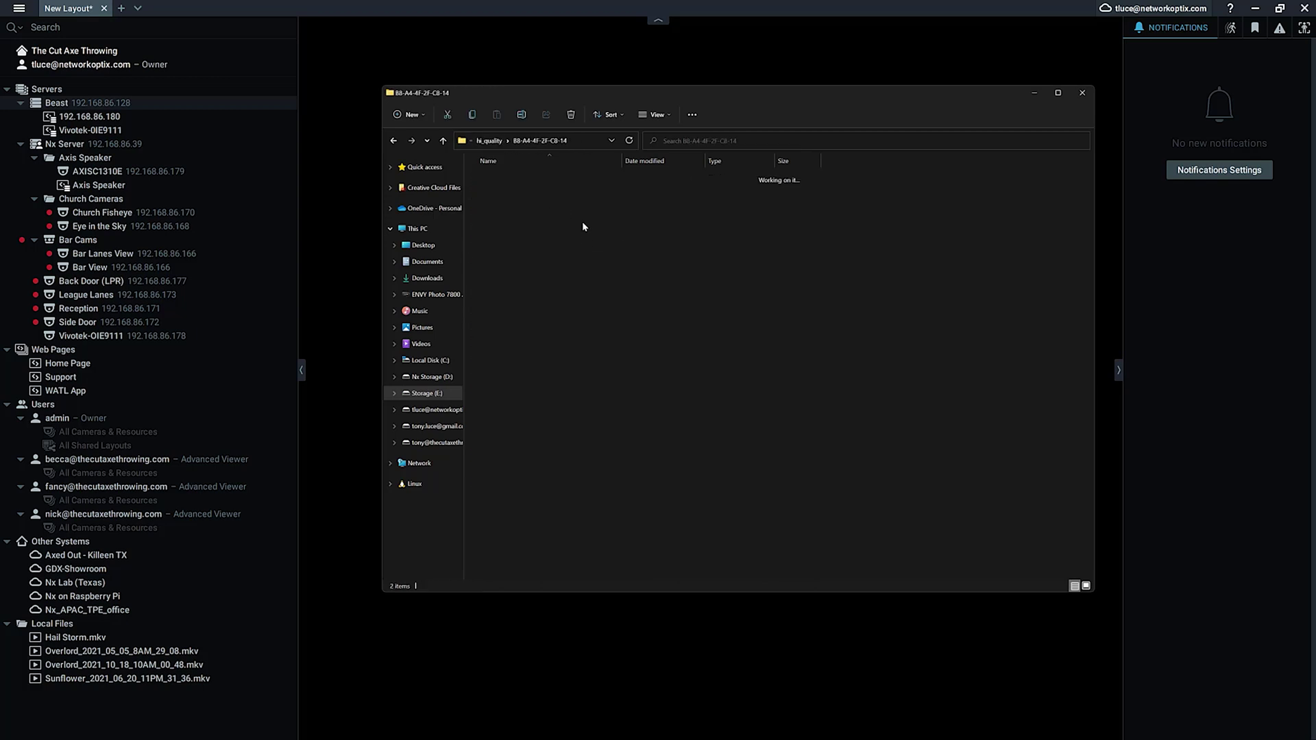
Open the 2022 › 06 › 28 › 11 folder, play its recorded clip, and close the player.
double_click(557, 179)
click(557, 182)
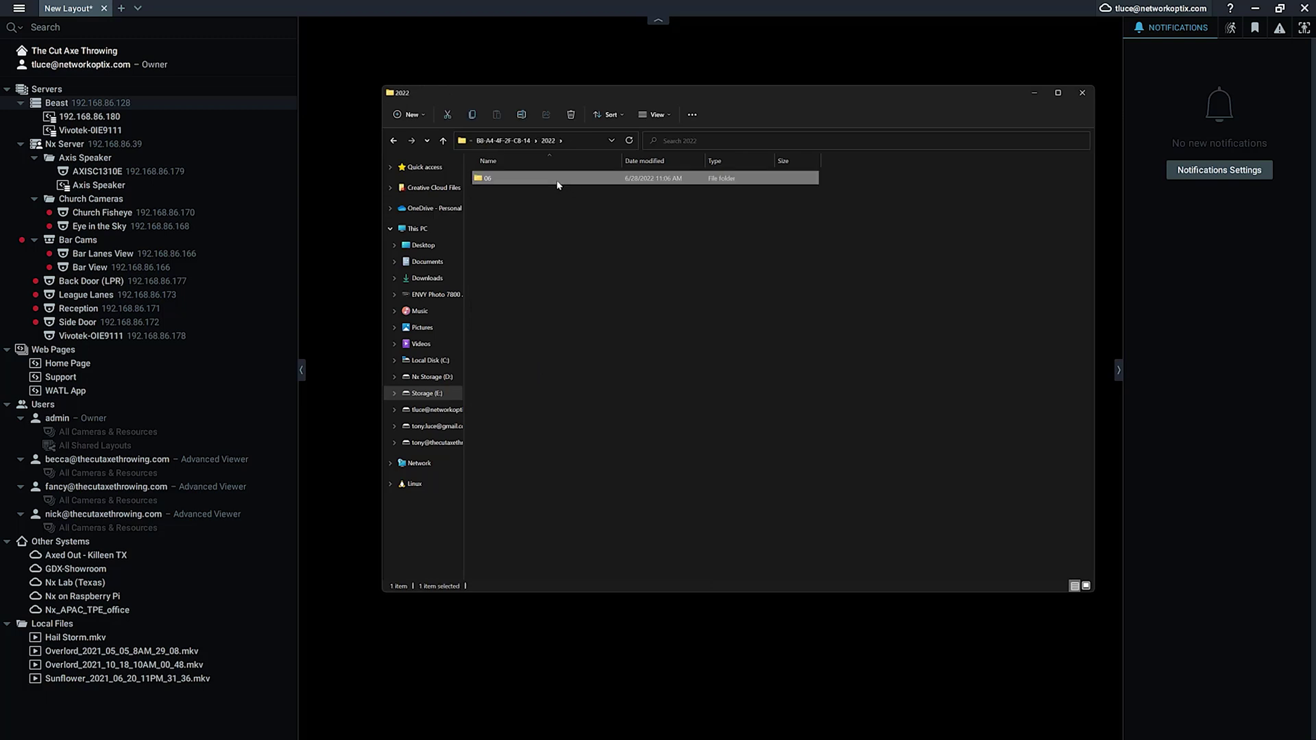
double_click(558, 182)
double_click(546, 194)
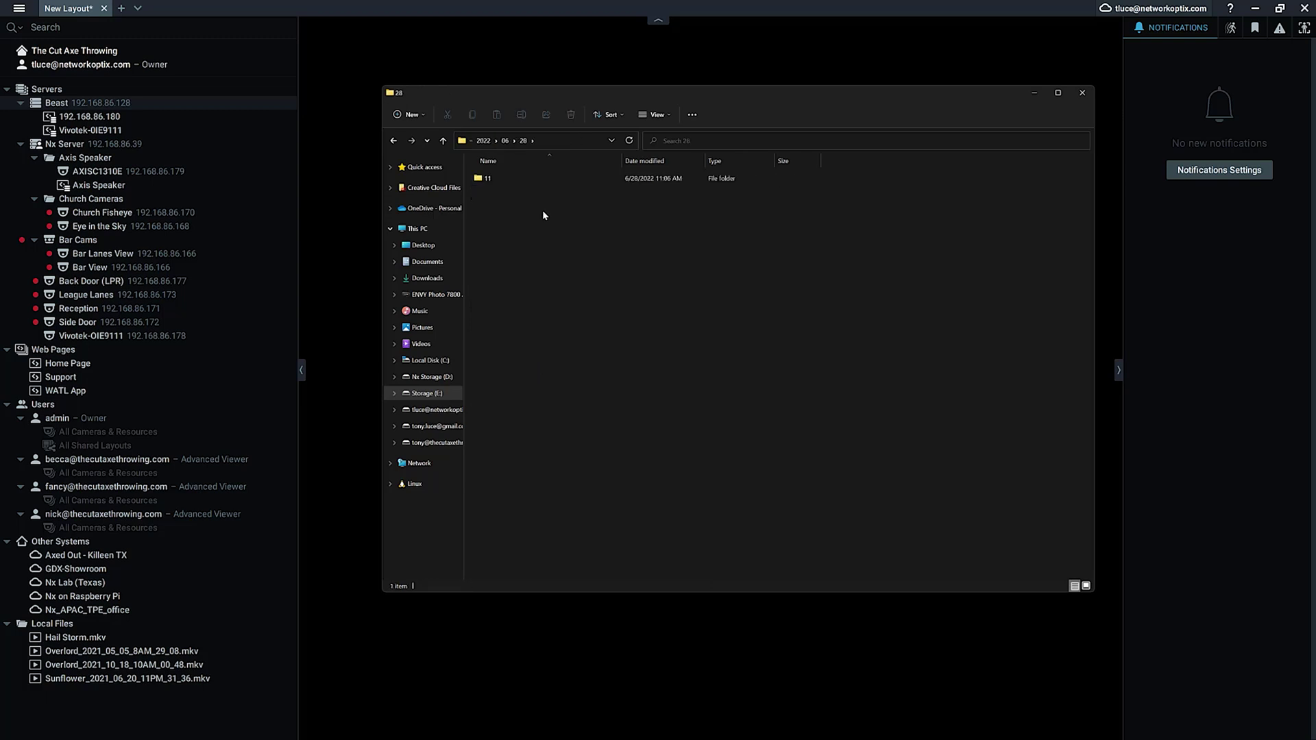
double_click(521, 179)
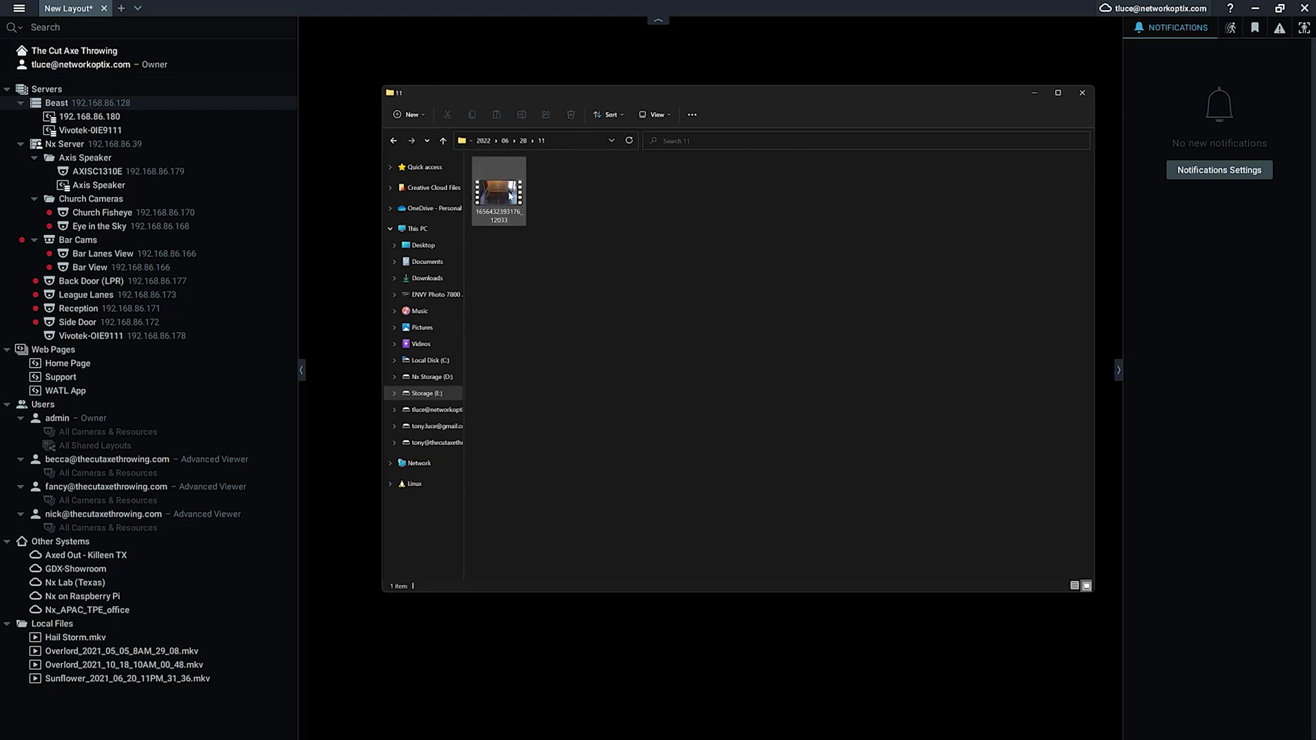
double_click(509, 195)
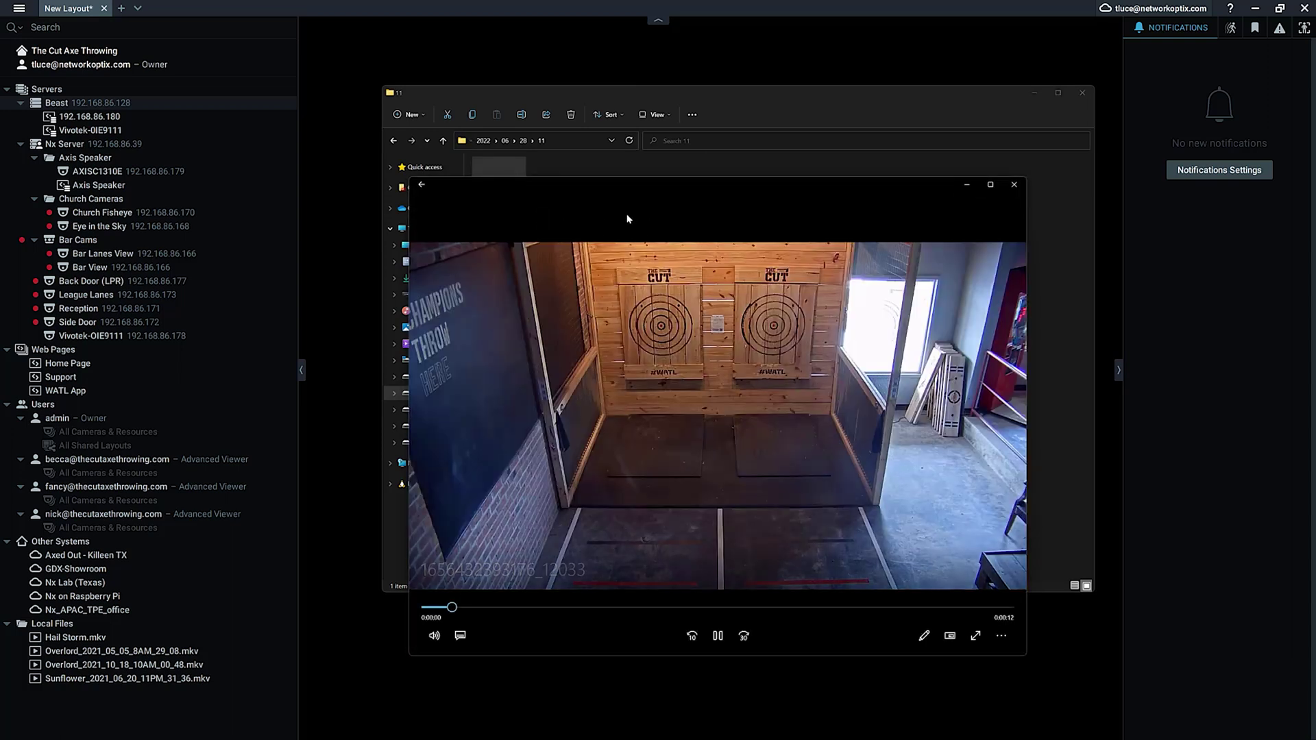
click(1014, 186)
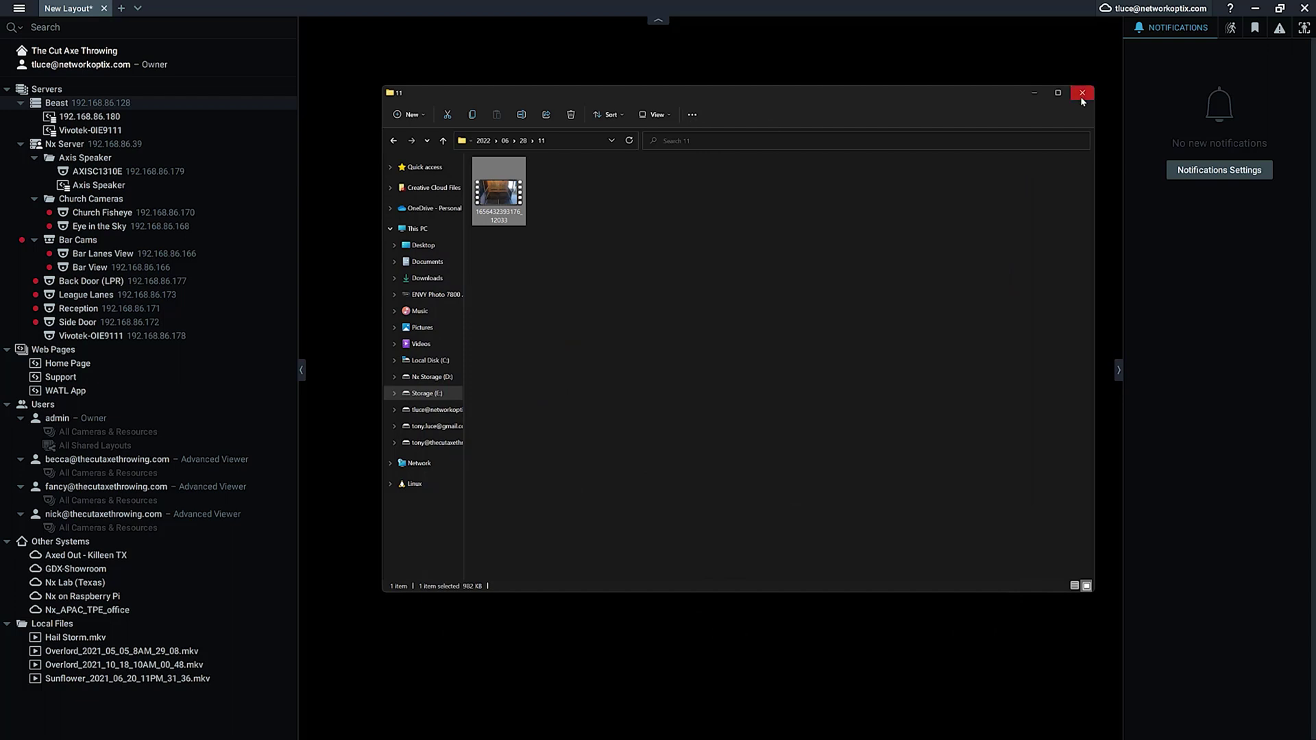
Return Explorer to the 2022 folder, then drag Back Door (LPR) from Nx Server onto Beast.
click(480, 142)
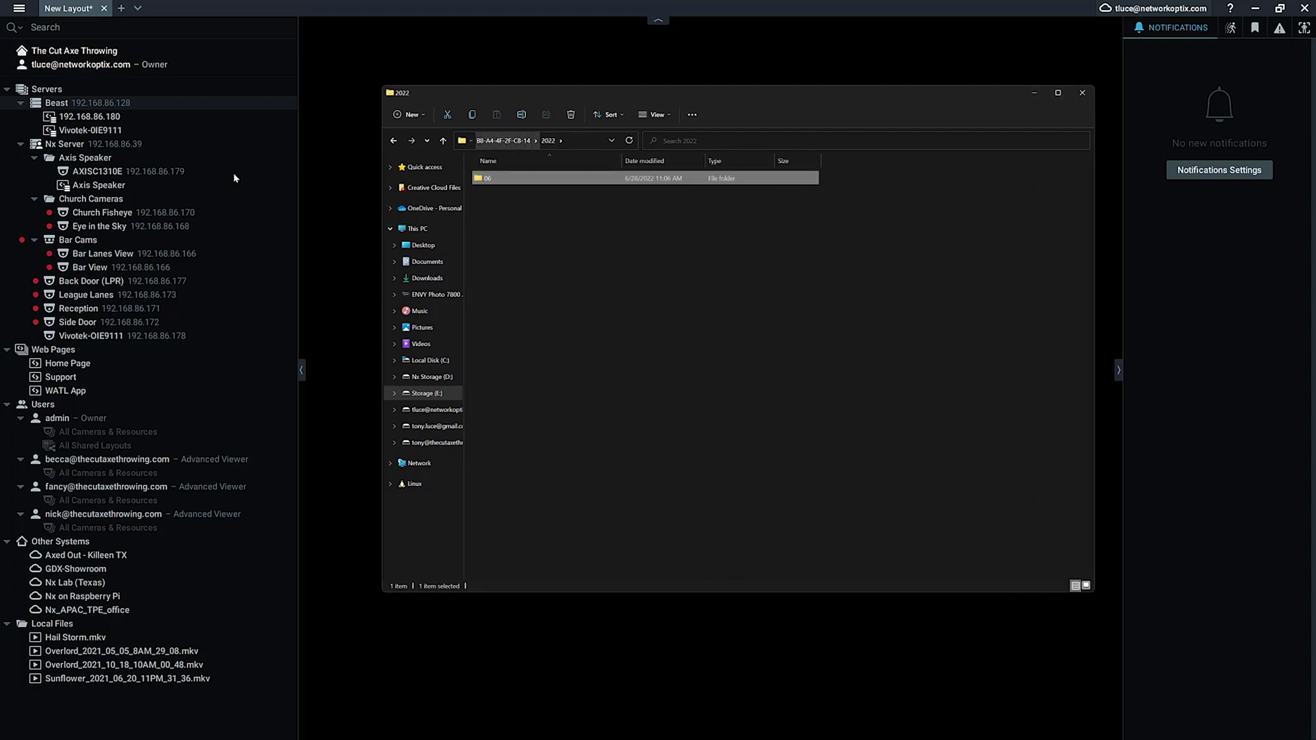
mouse_move(94, 259)
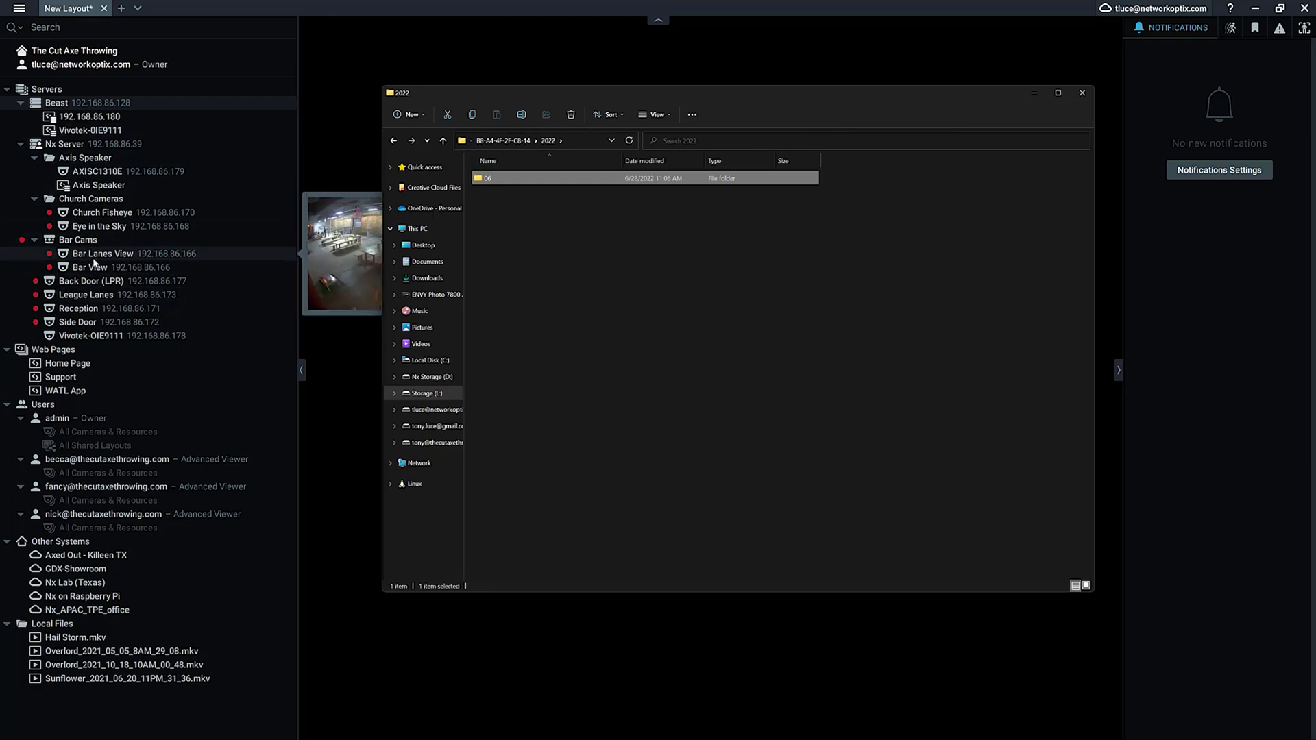
drag(84, 283, 111, 106)
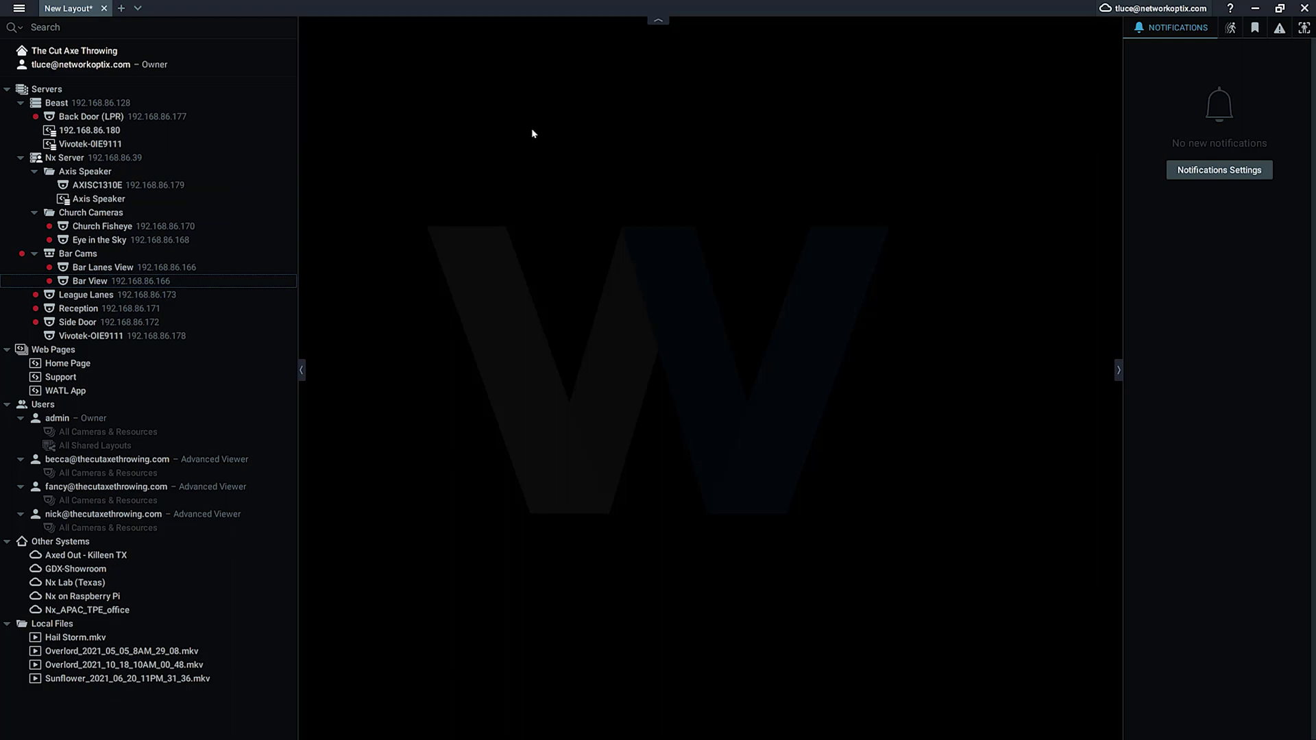
mouse_move(151, 116)
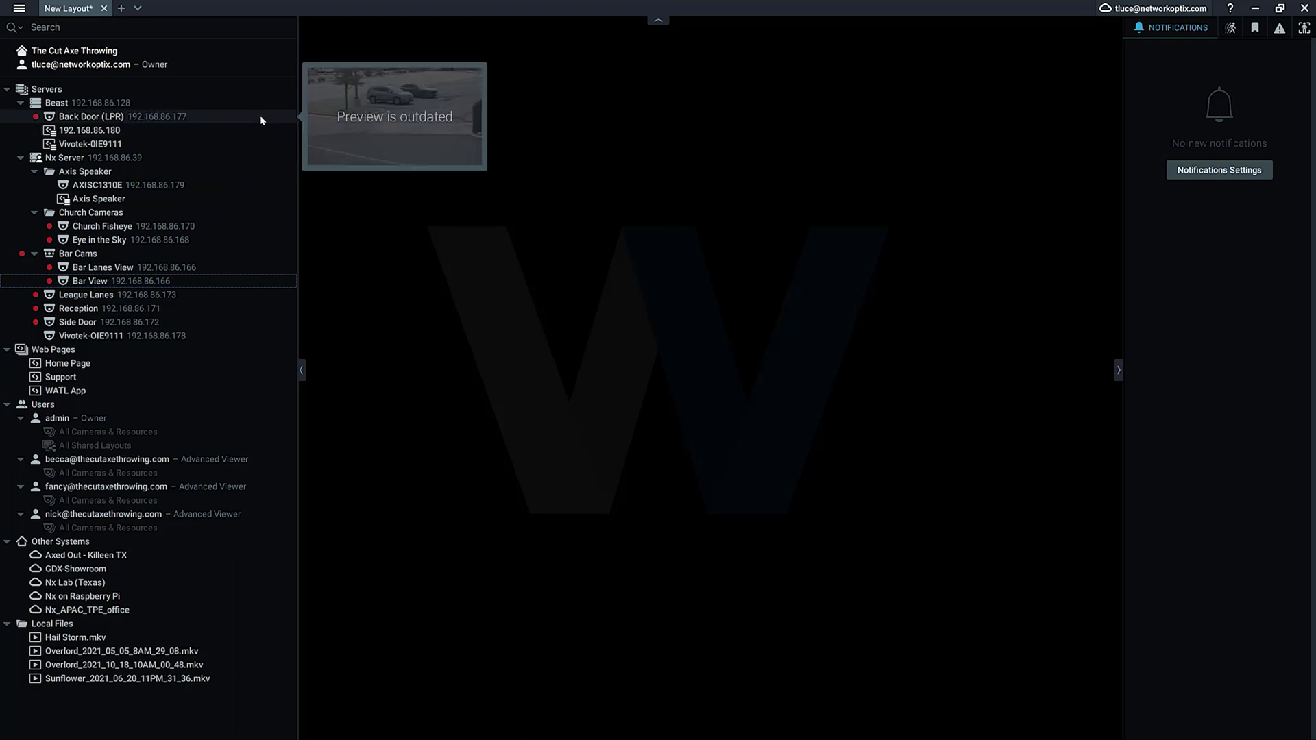
click(19, 8)
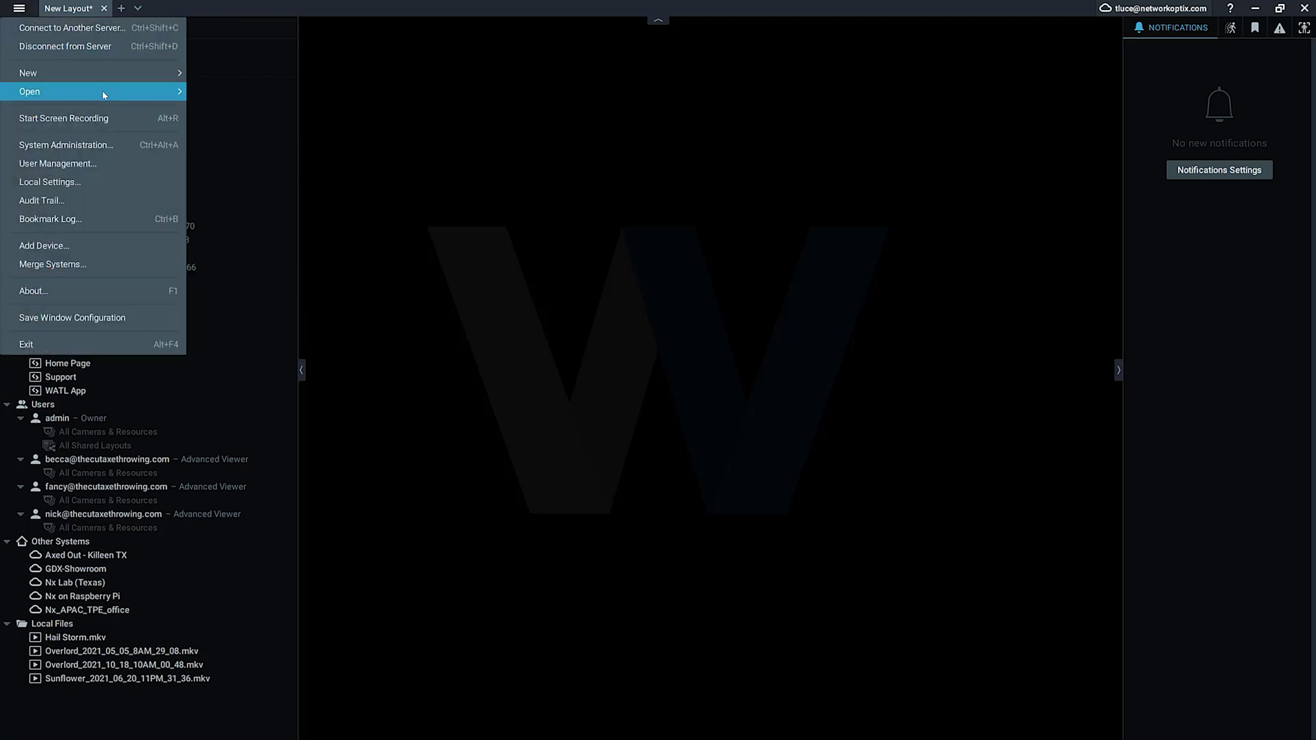
In System Administration's Security tab, switch the Archive encryption toggle on.
click(118, 143)
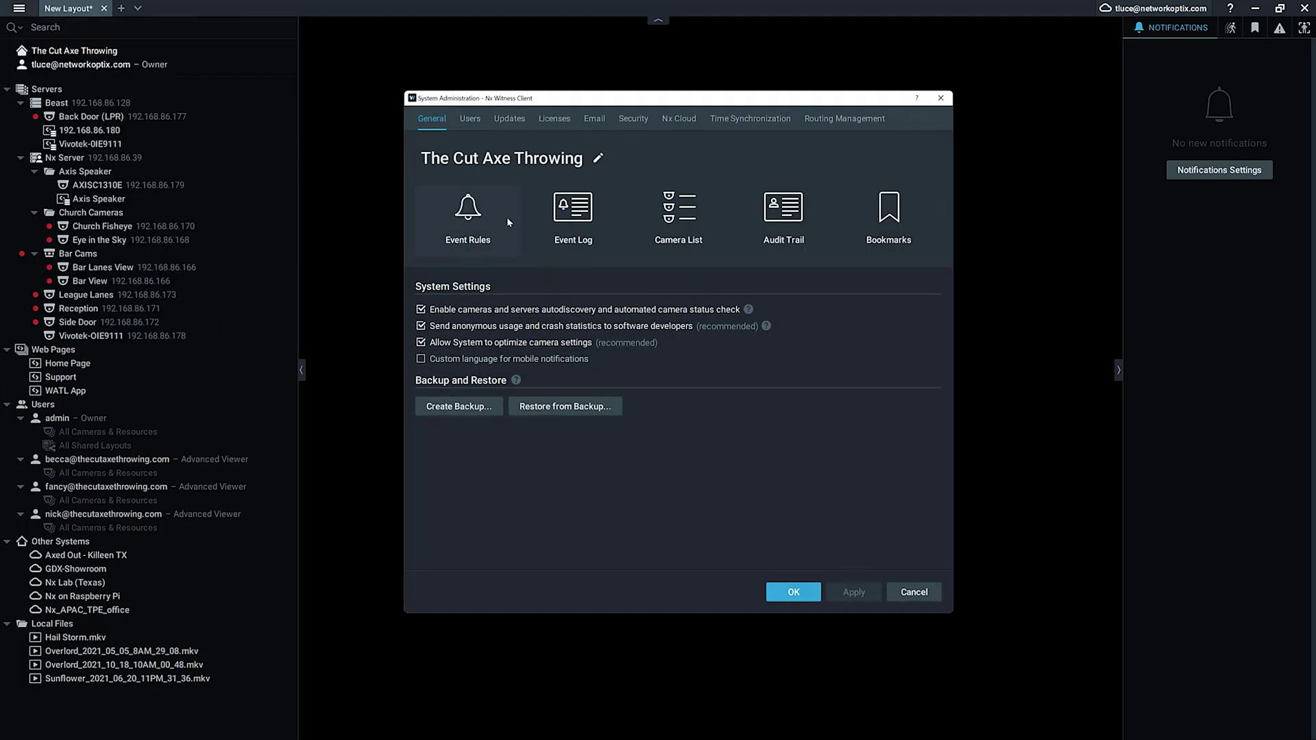
drag(552, 98, 588, 130)
click(669, 147)
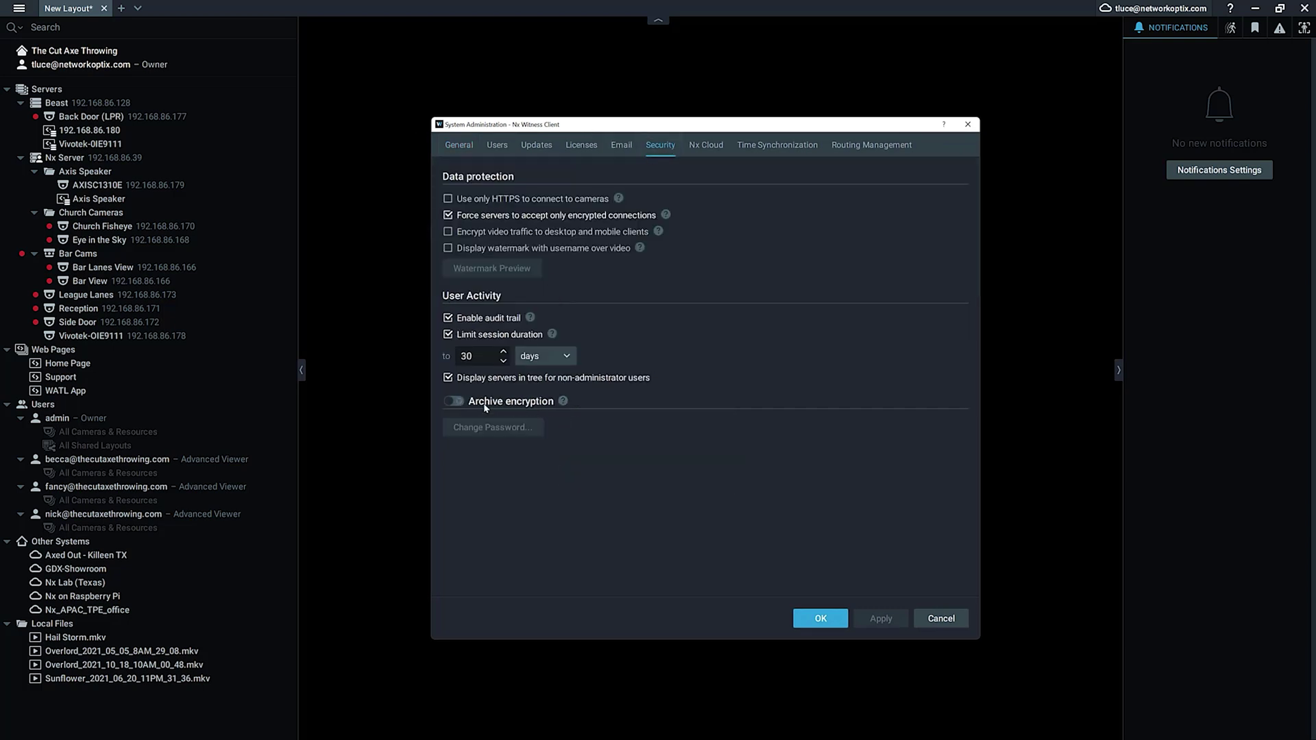
click(455, 401)
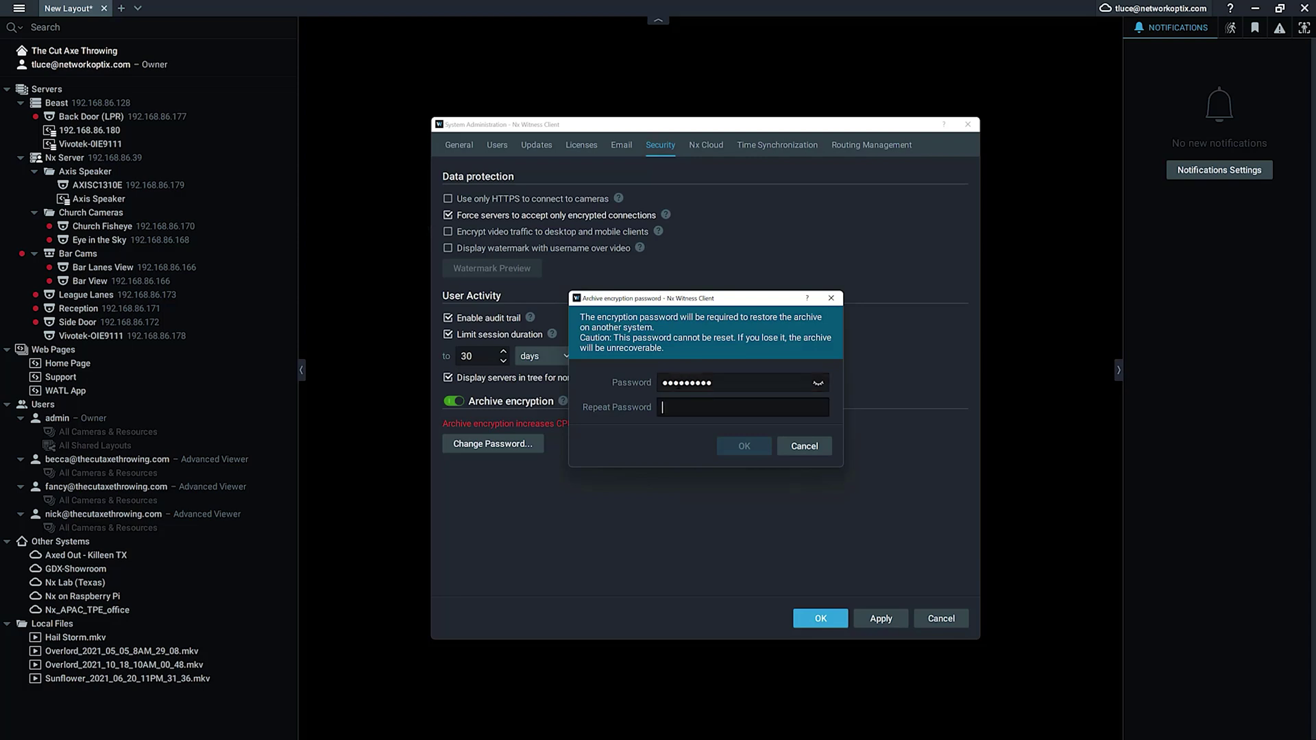
Enter the archive encryption password in the dialog and confirm it with OK.
text(a)
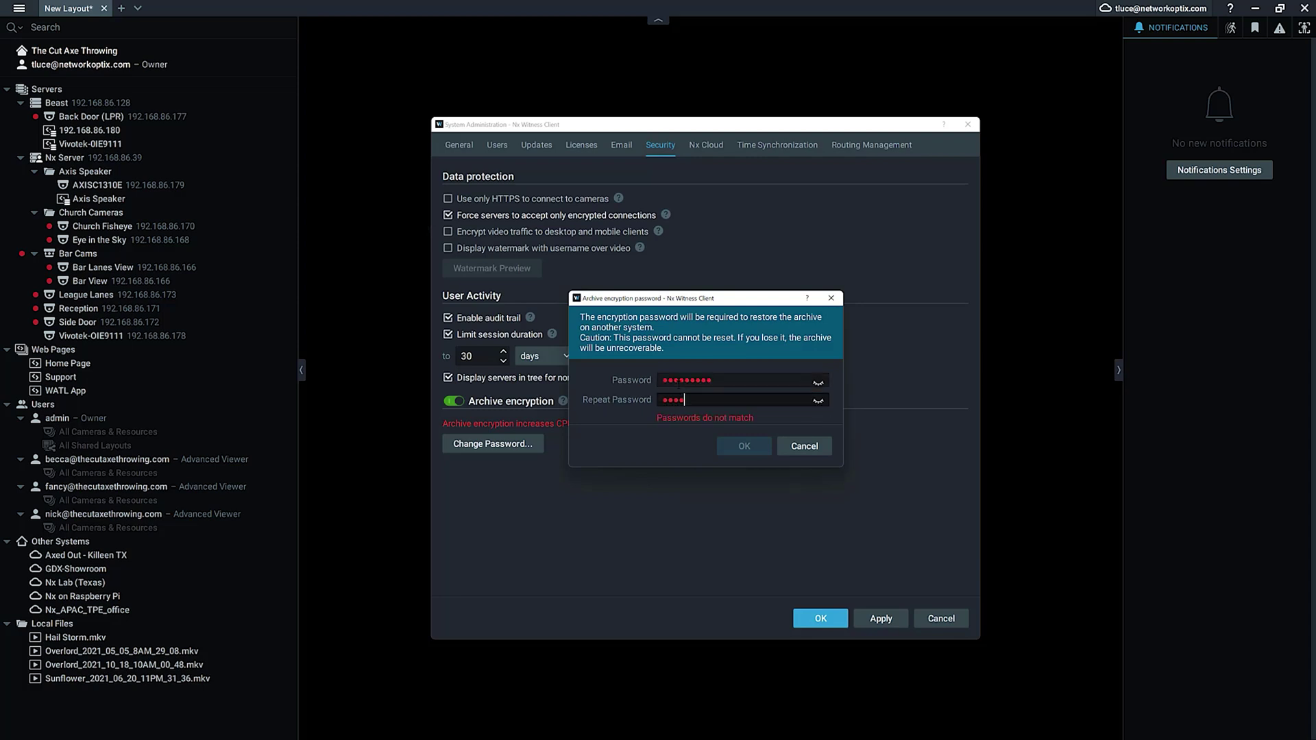
text(aa)
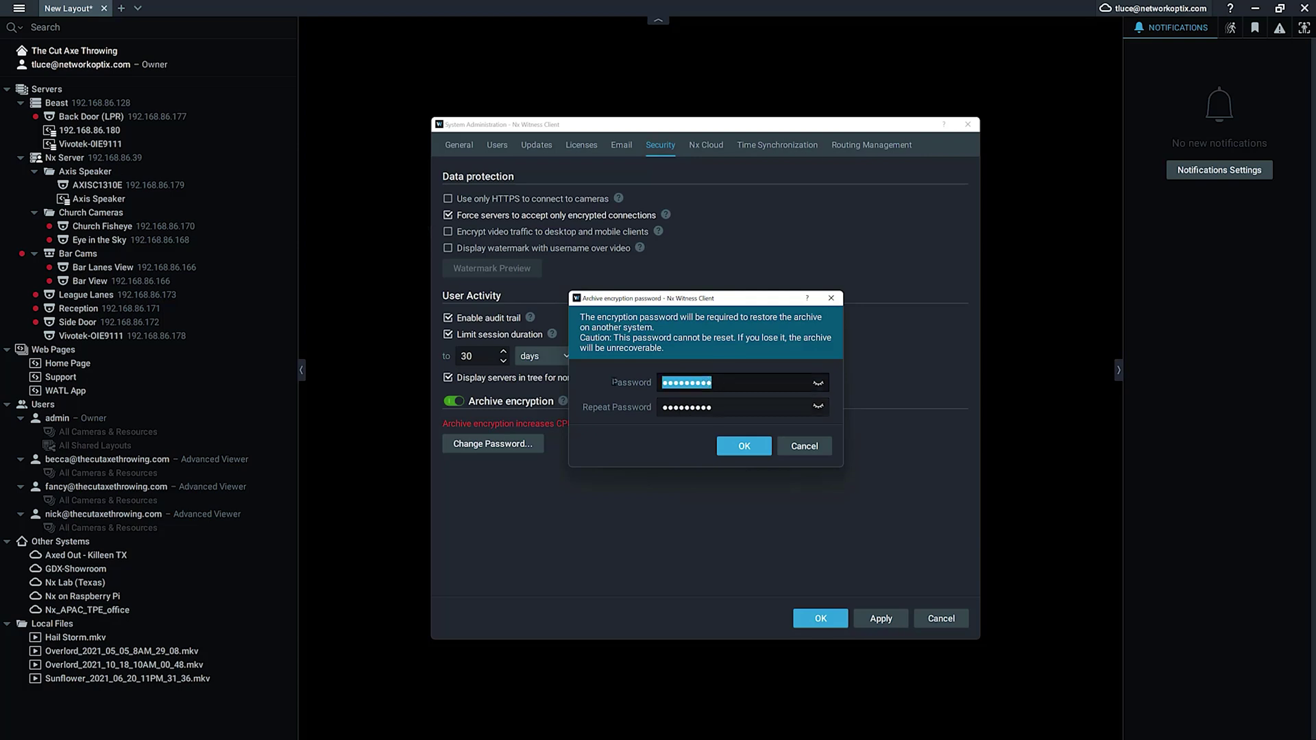
text(a)
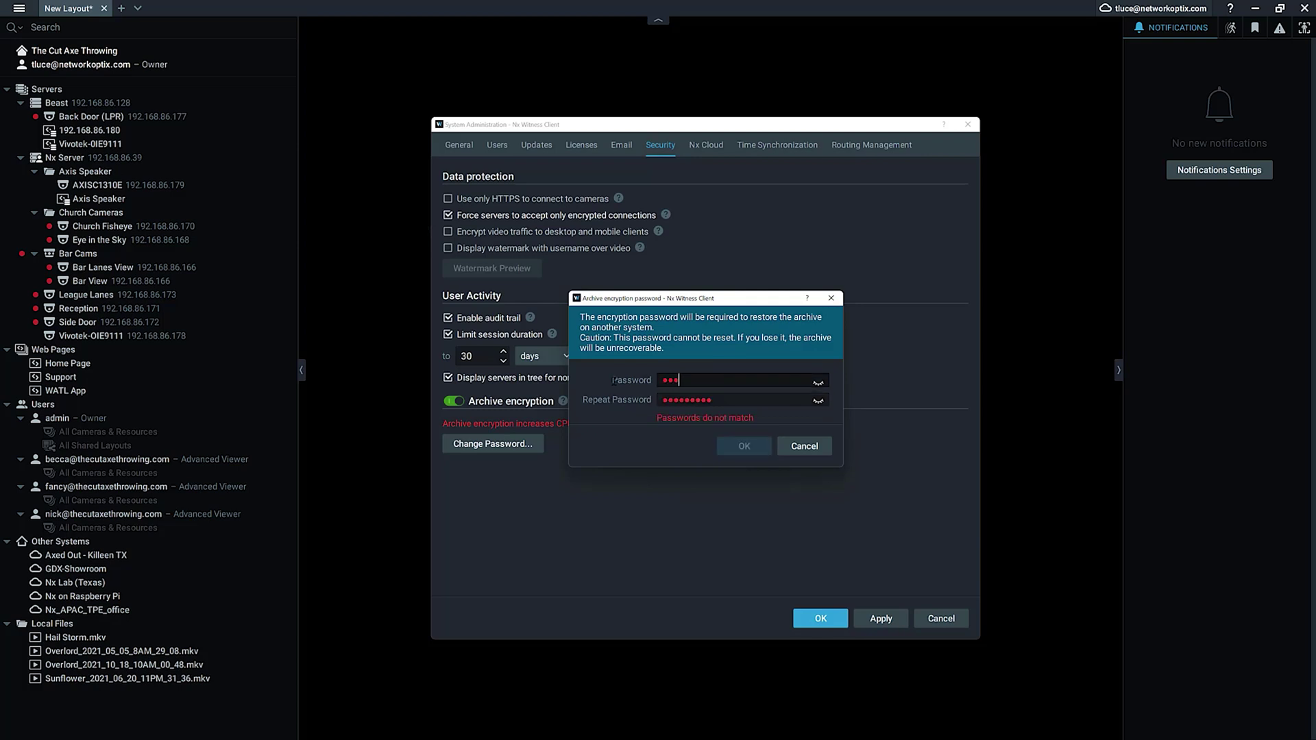
text(aaaaaaaa)
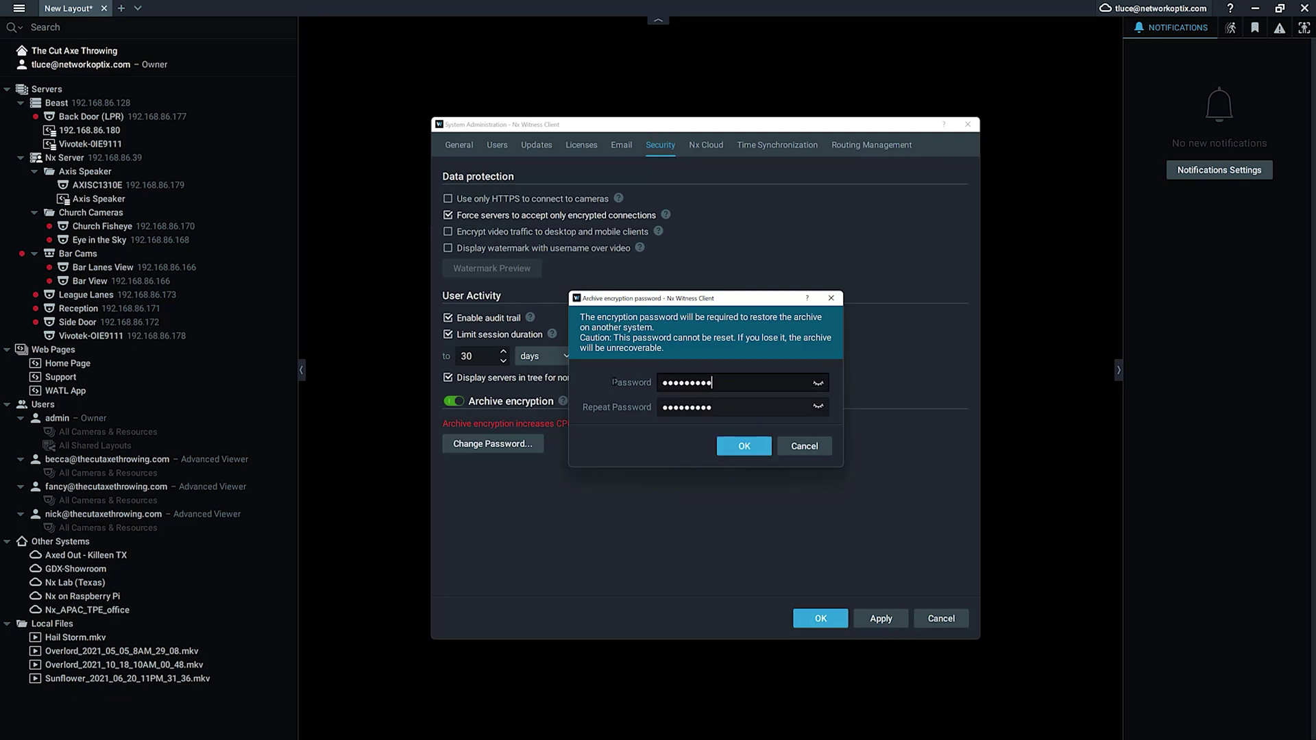
text(a)
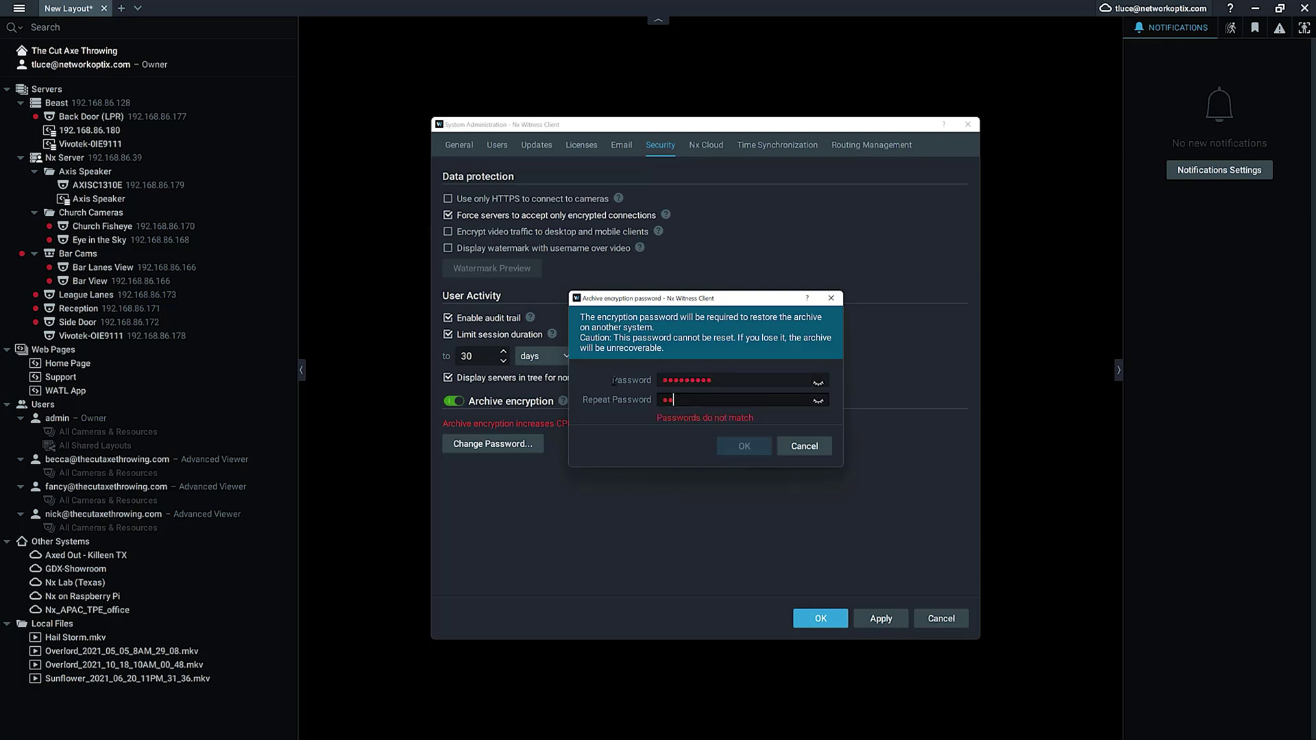
text(aaaaaaaa)
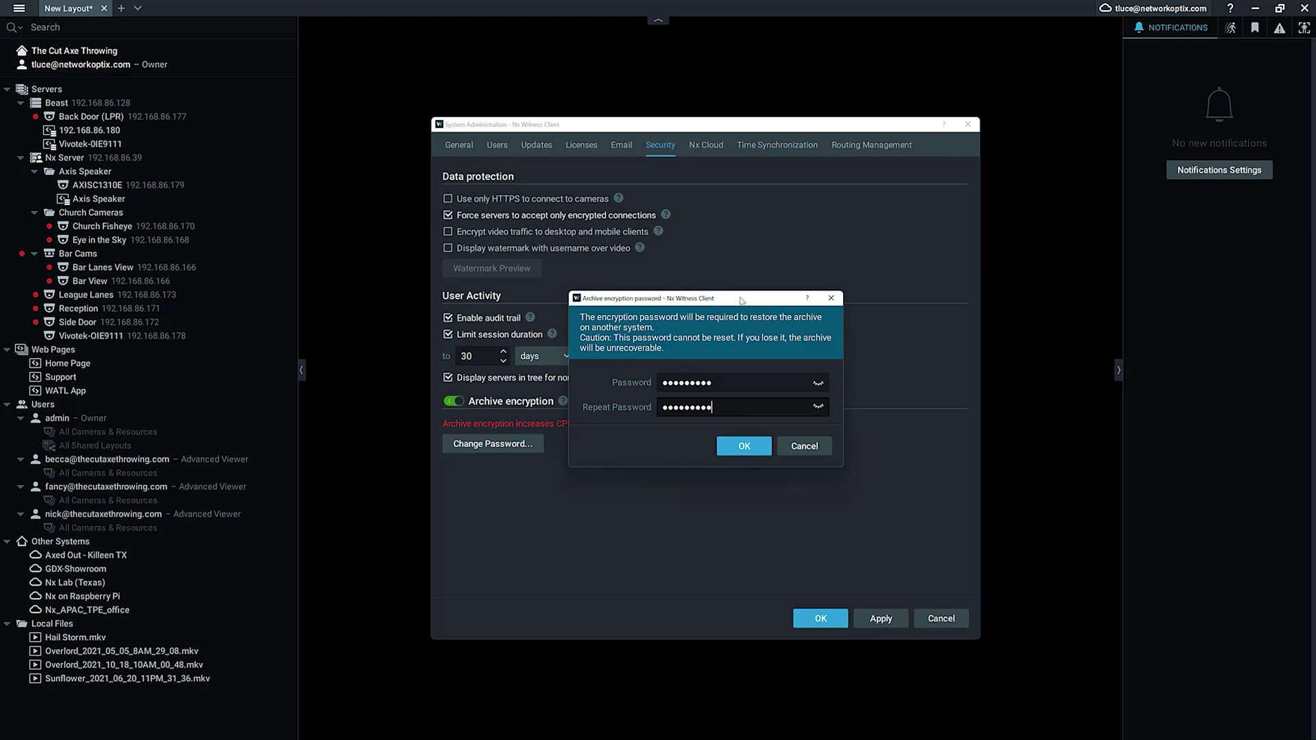
click(746, 449)
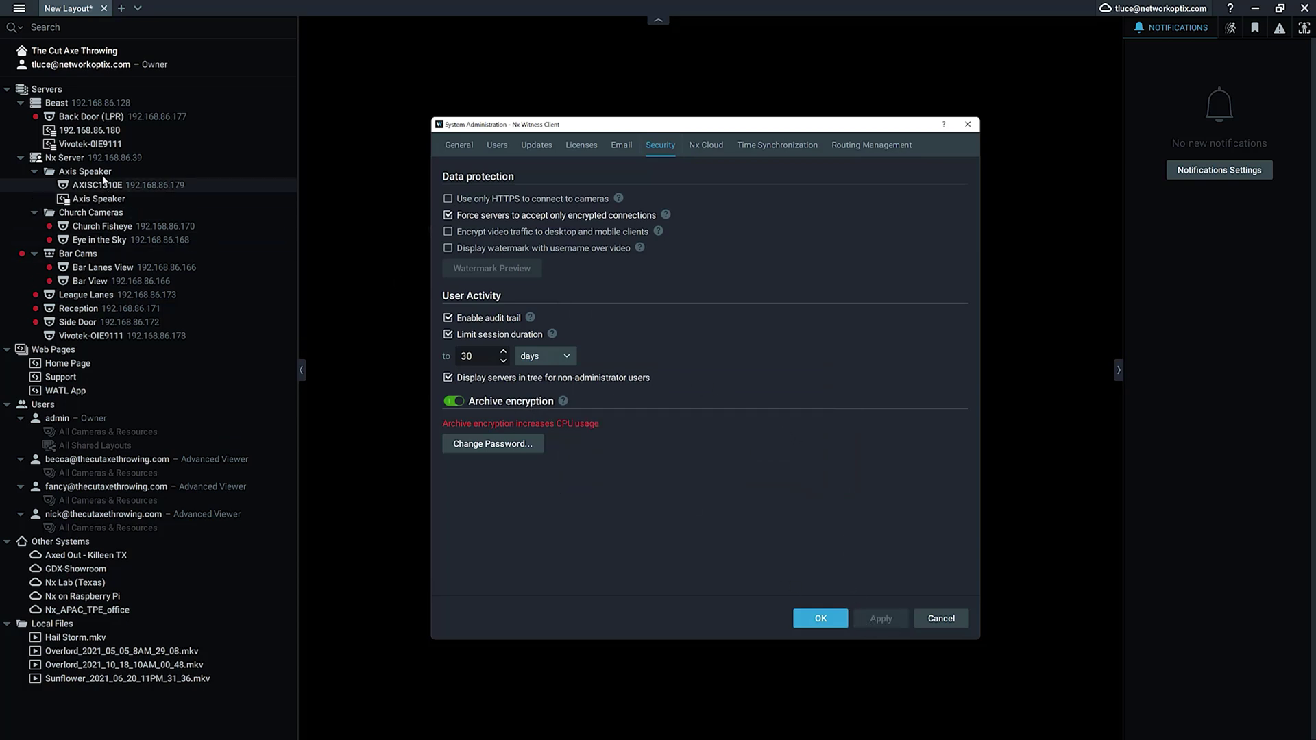
Place Nx Server and Beast monitoring graphs on the layout, move System Administration aside, return to Explorer.
drag(171, 157, 880, 400)
drag(130, 103, 754, 206)
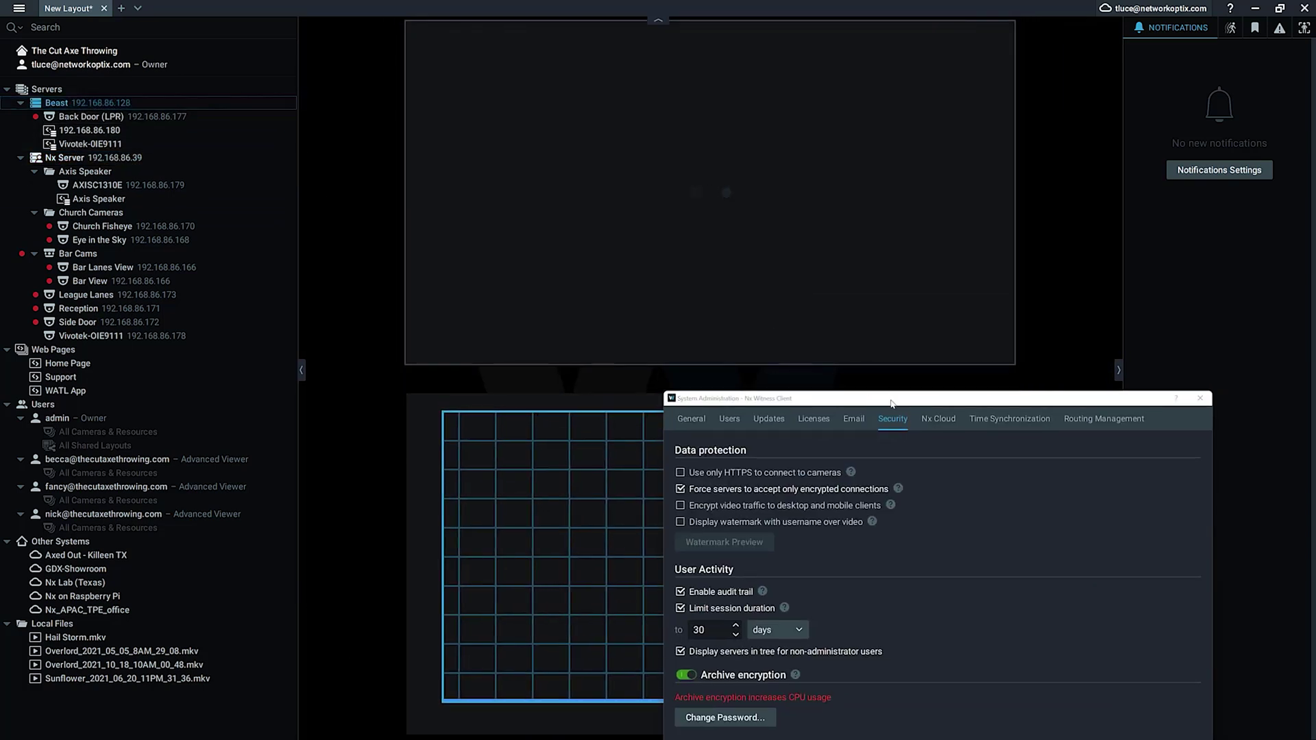
drag(892, 403, 317, 156)
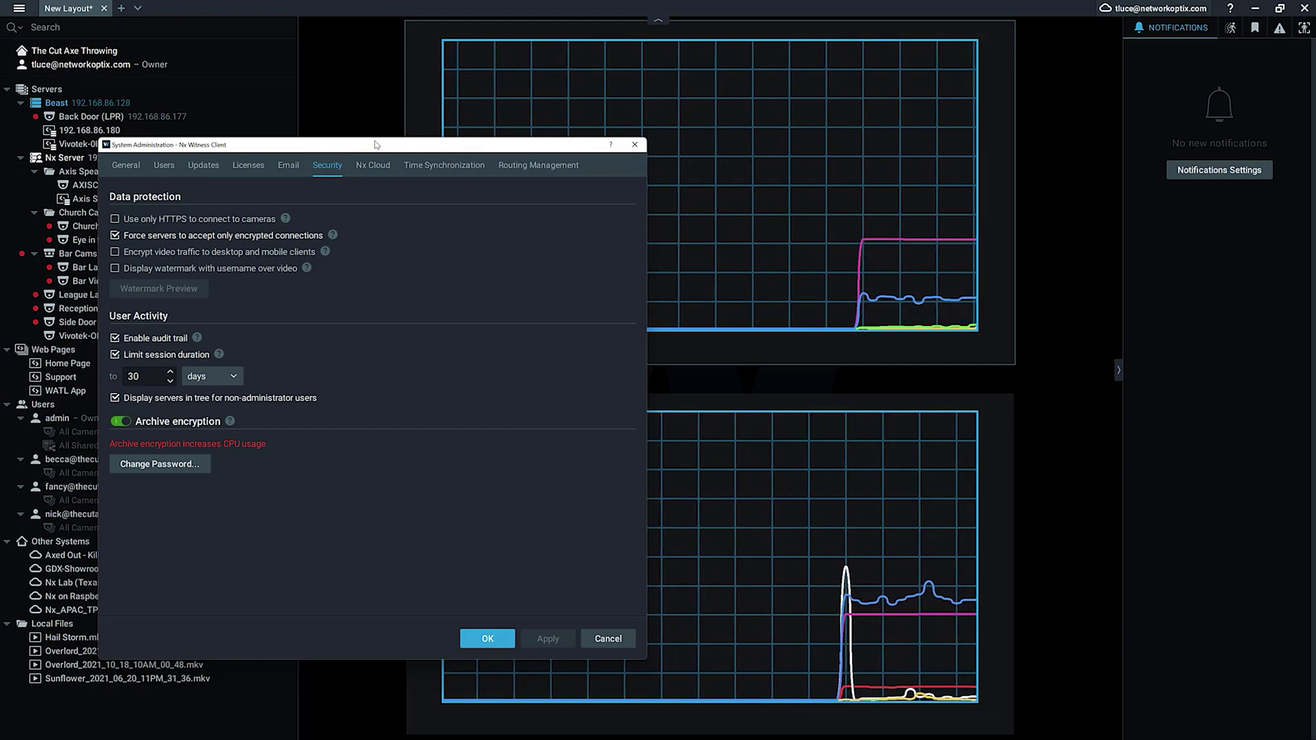
drag(376, 145, 539, 104)
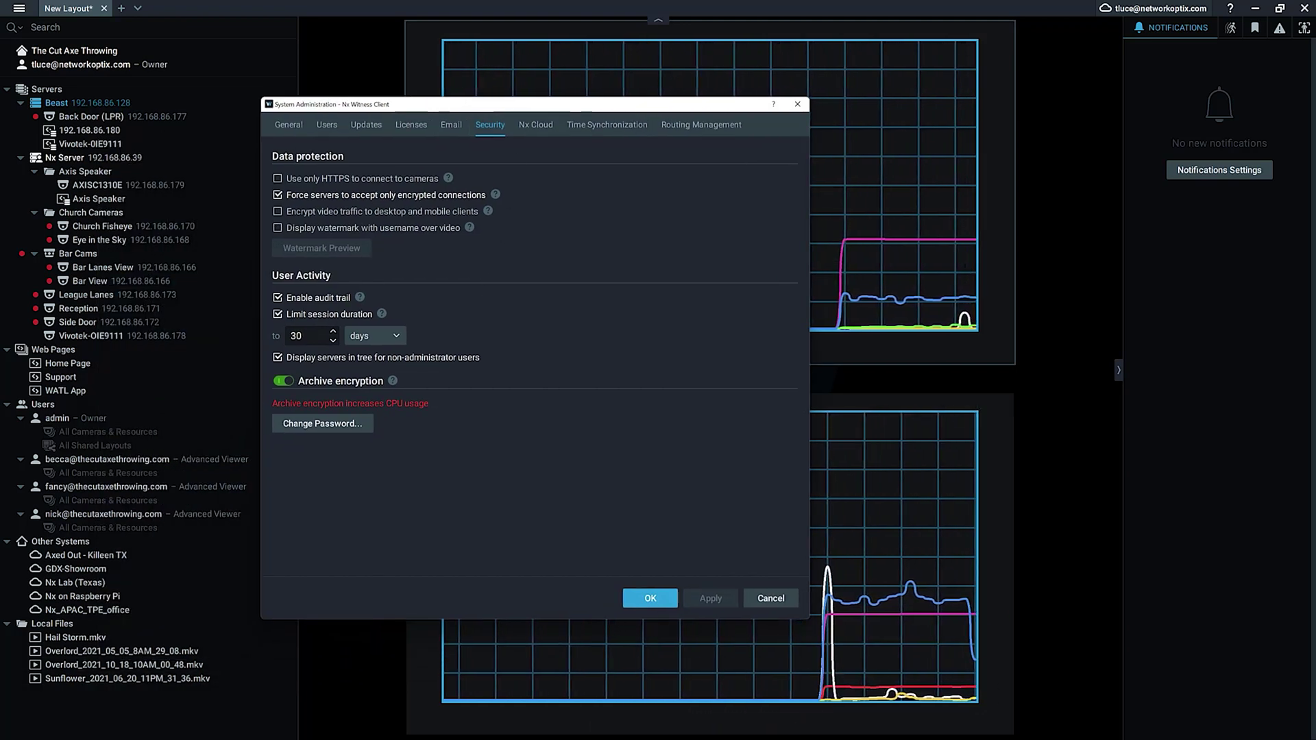
key(alt+Tab)
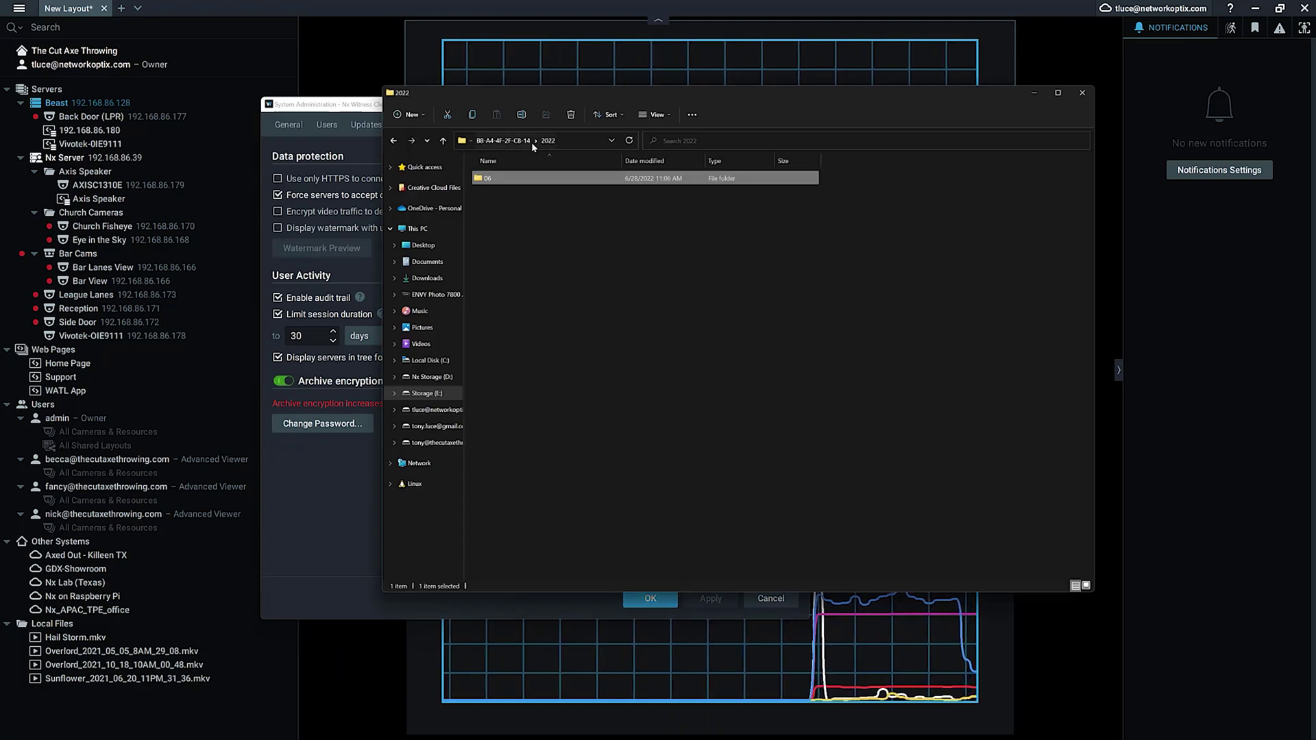
Go up two levels to hi_quality and sort the camera folders by Date modified, newest first.
click(502, 140)
click(499, 141)
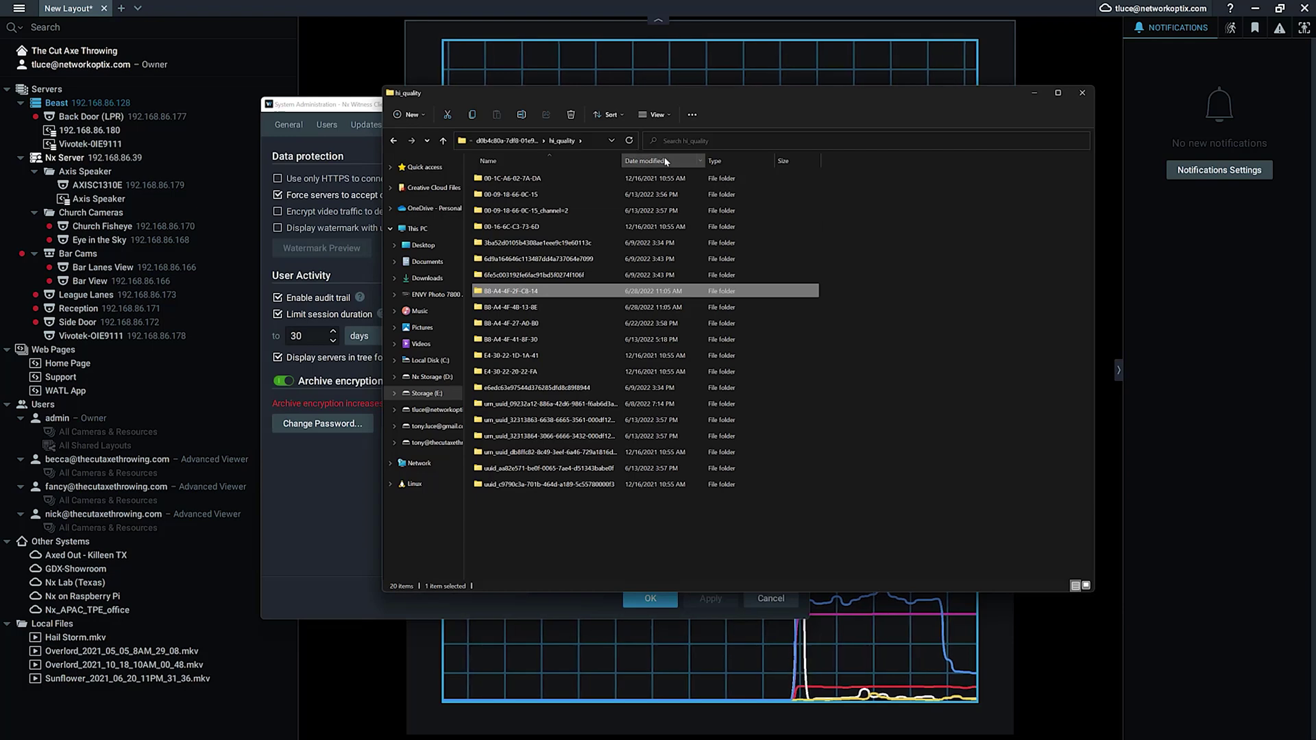
click(645, 161)
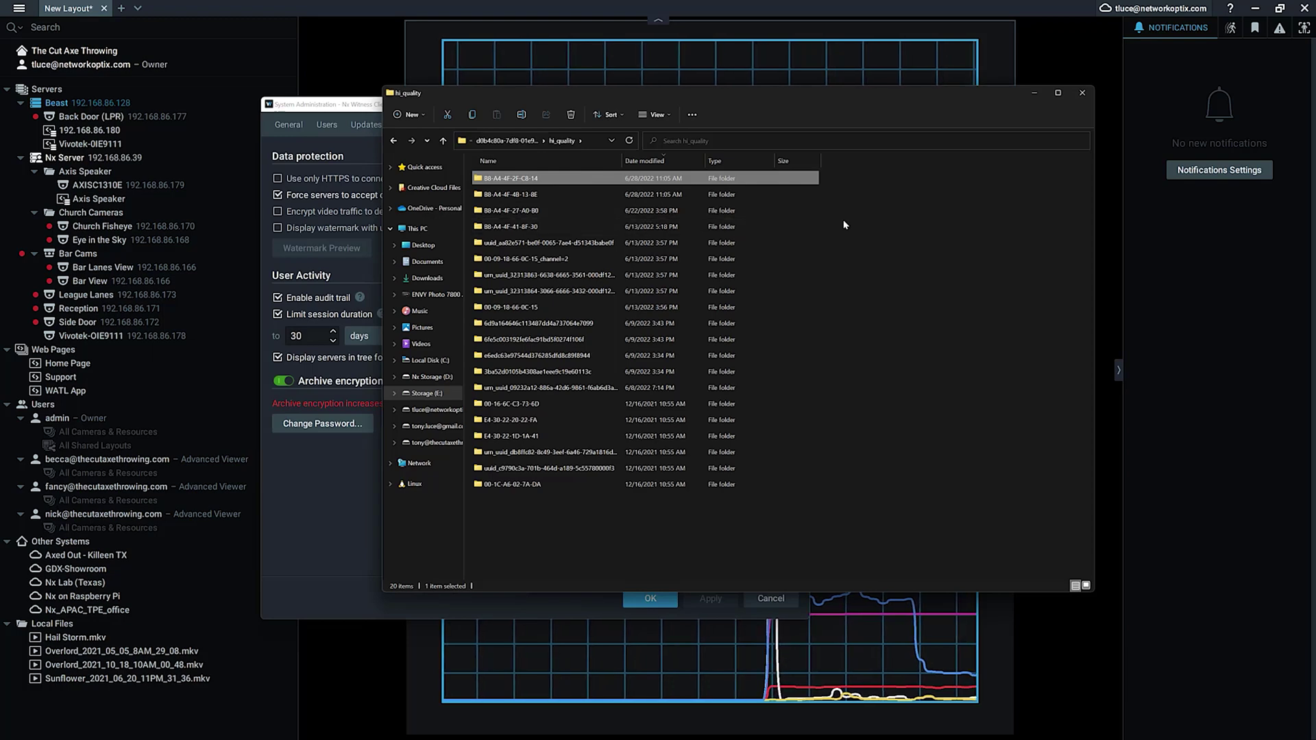
Open Back Door (LPR) Camera Settings to read its MAC address B8-A4-4F-27-A0-B0.
right_click(110, 120)
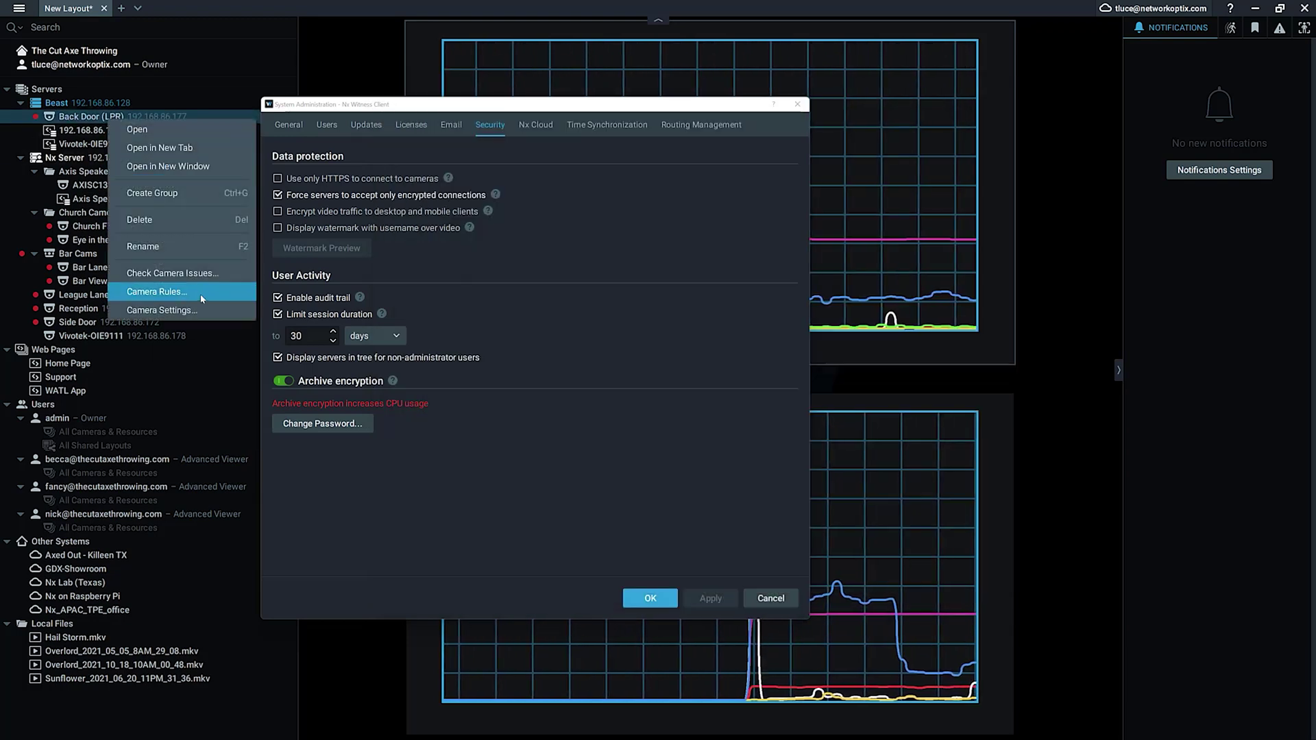
click(161, 310)
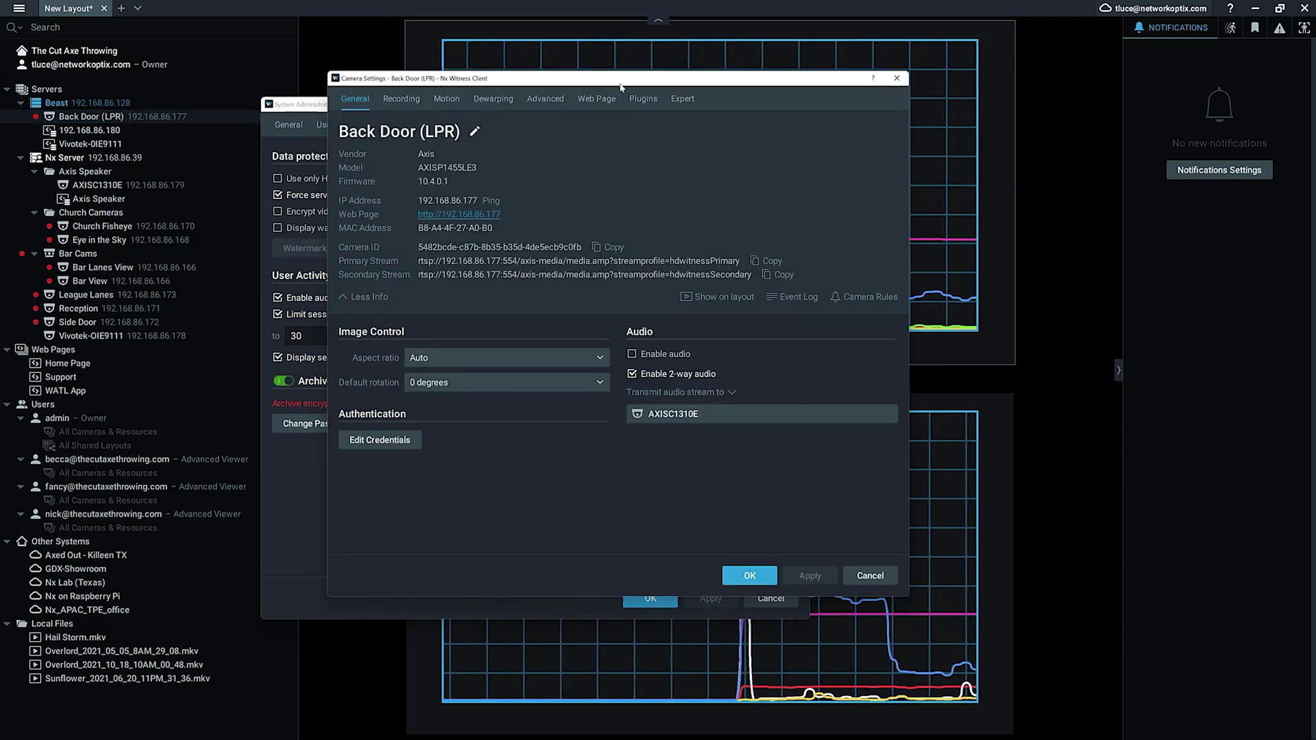
drag(623, 86, 418, 110)
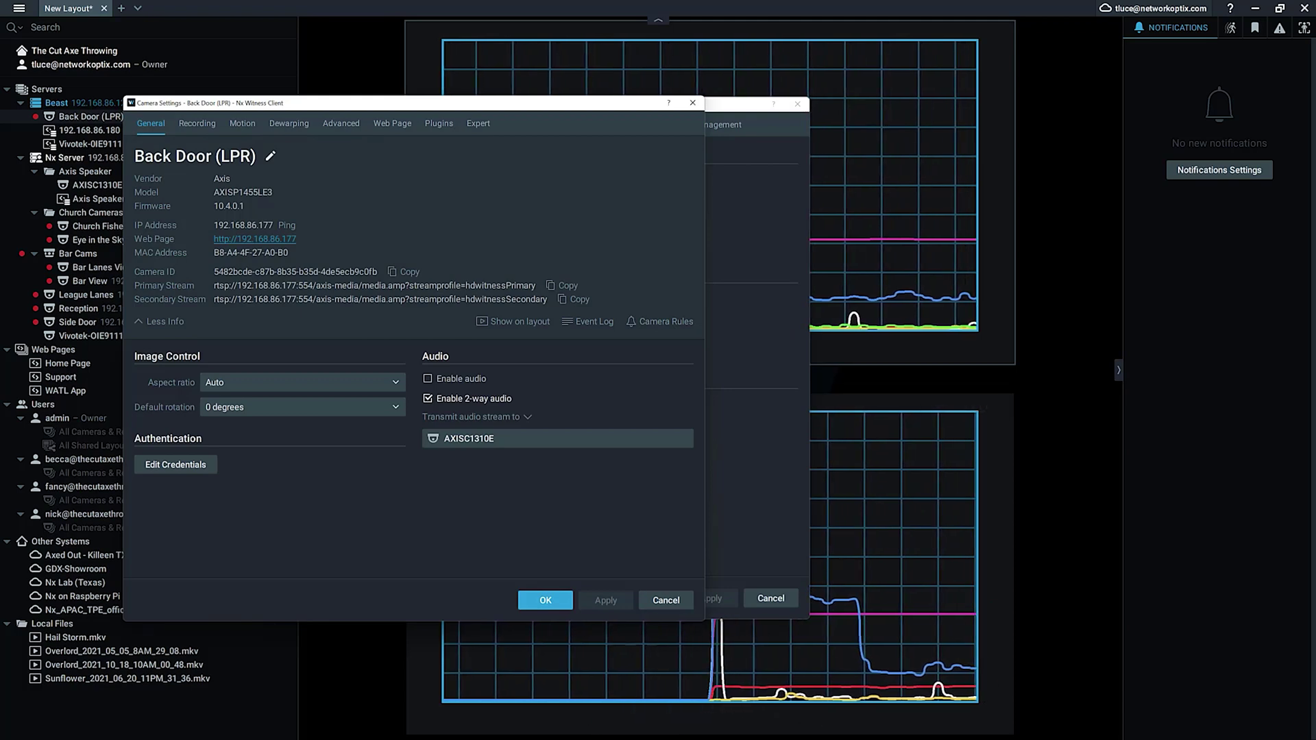
key(alt+Tab)
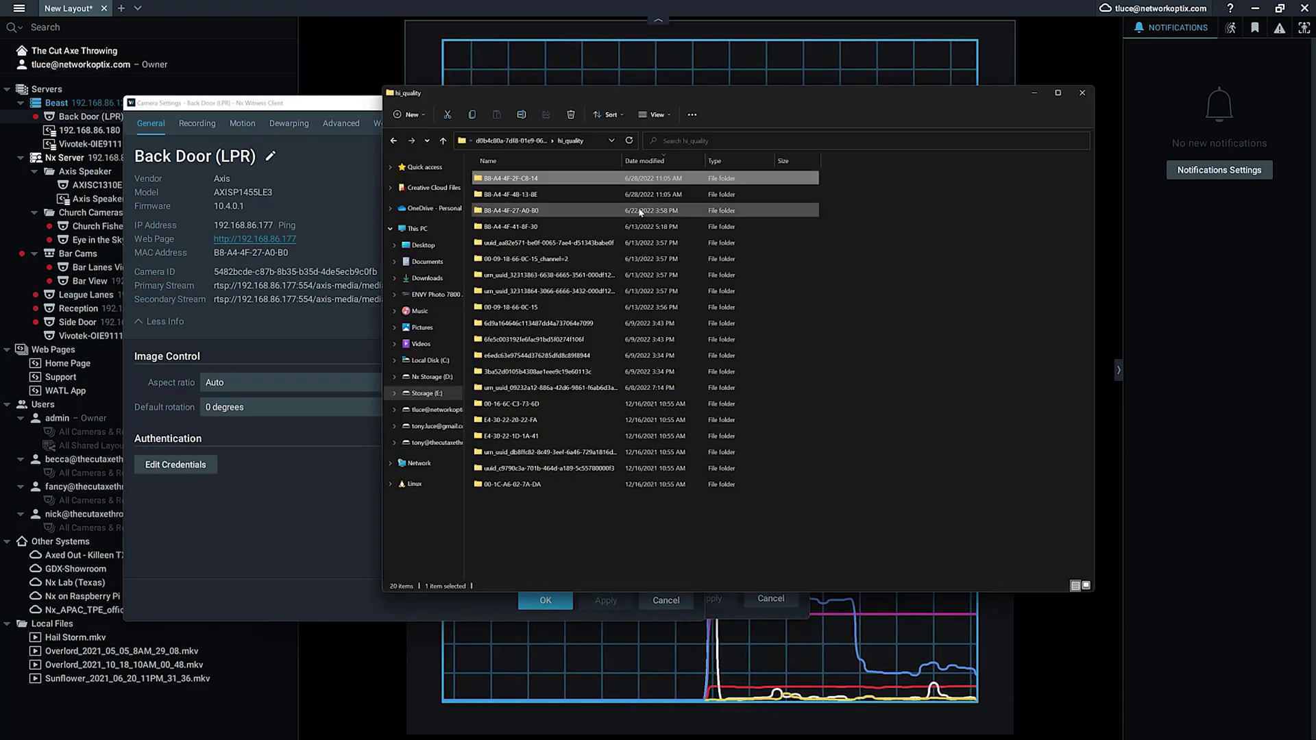
Open B8-A4-4F-27-A0-B0 › 2022 › 07 › 06 › 20 and play the recording to check it is scrambled.
double_click(582, 212)
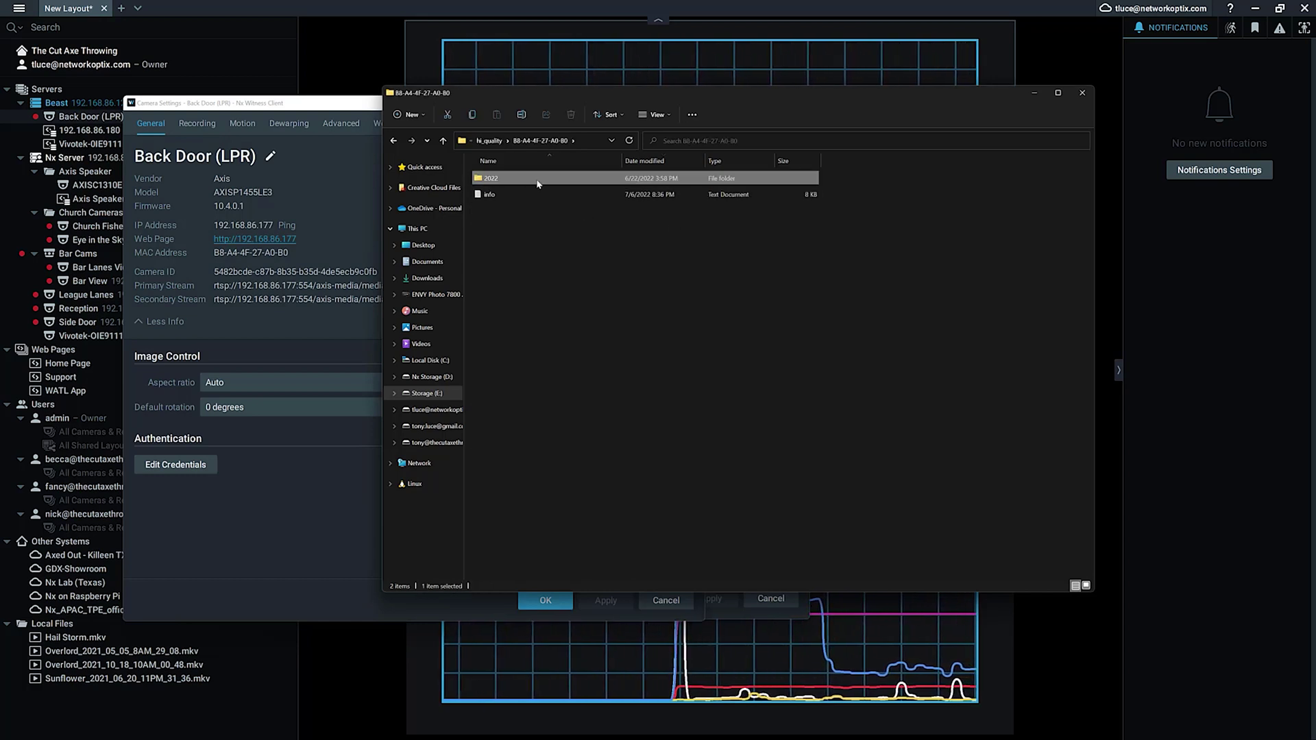
double_click(617, 178)
click(615, 194)
double_click(615, 195)
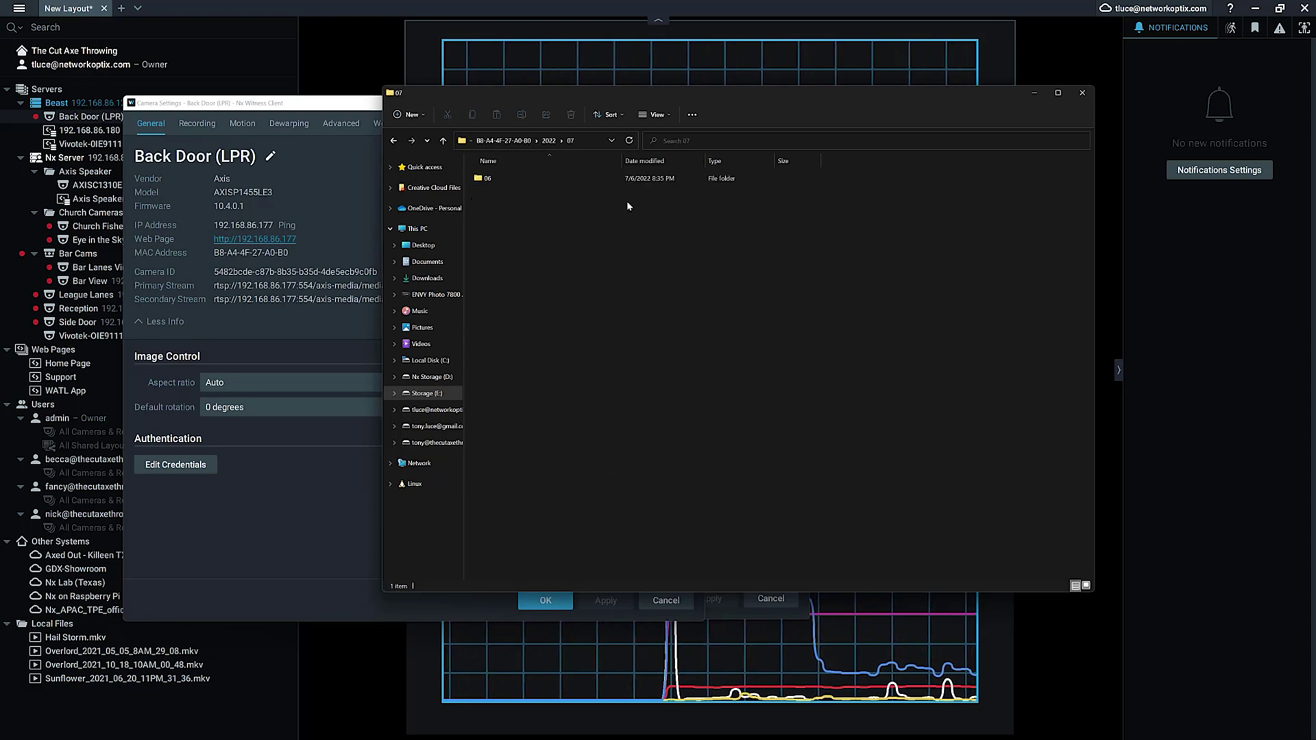
double_click(612, 180)
click(507, 176)
double_click(507, 176)
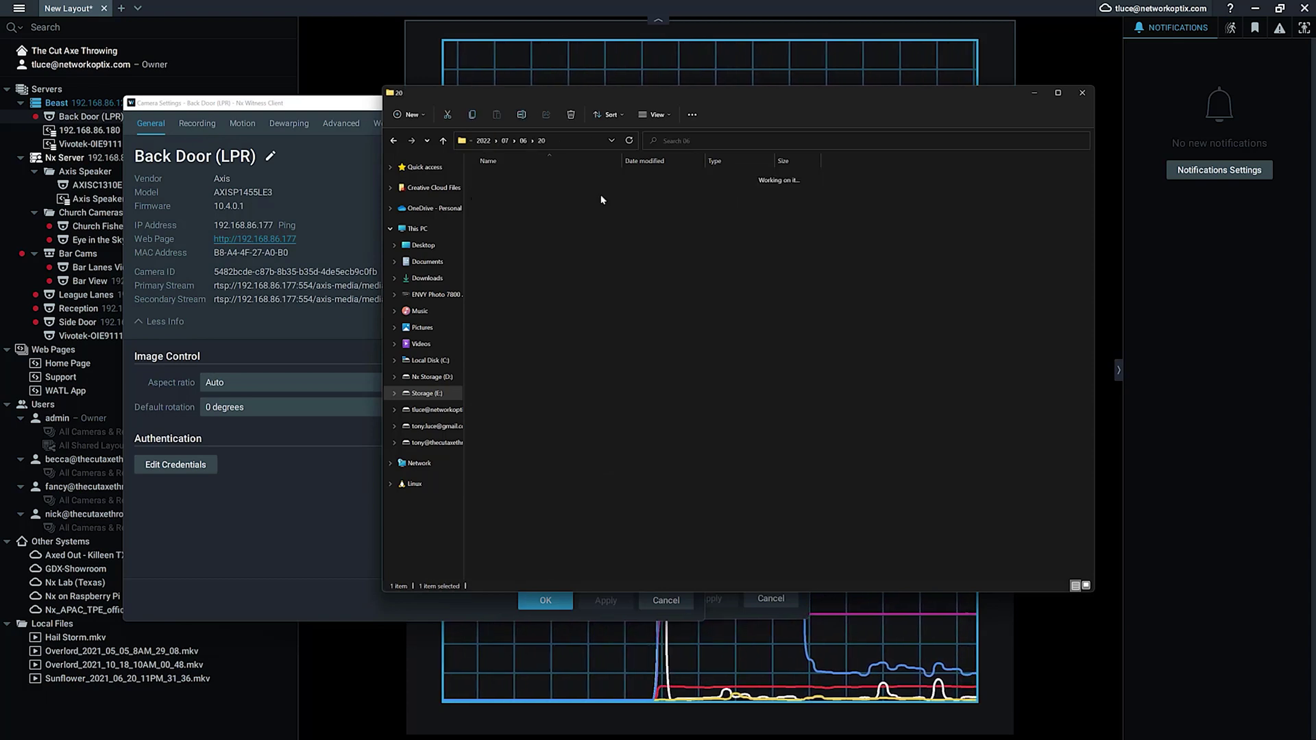
click(521, 199)
double_click(521, 199)
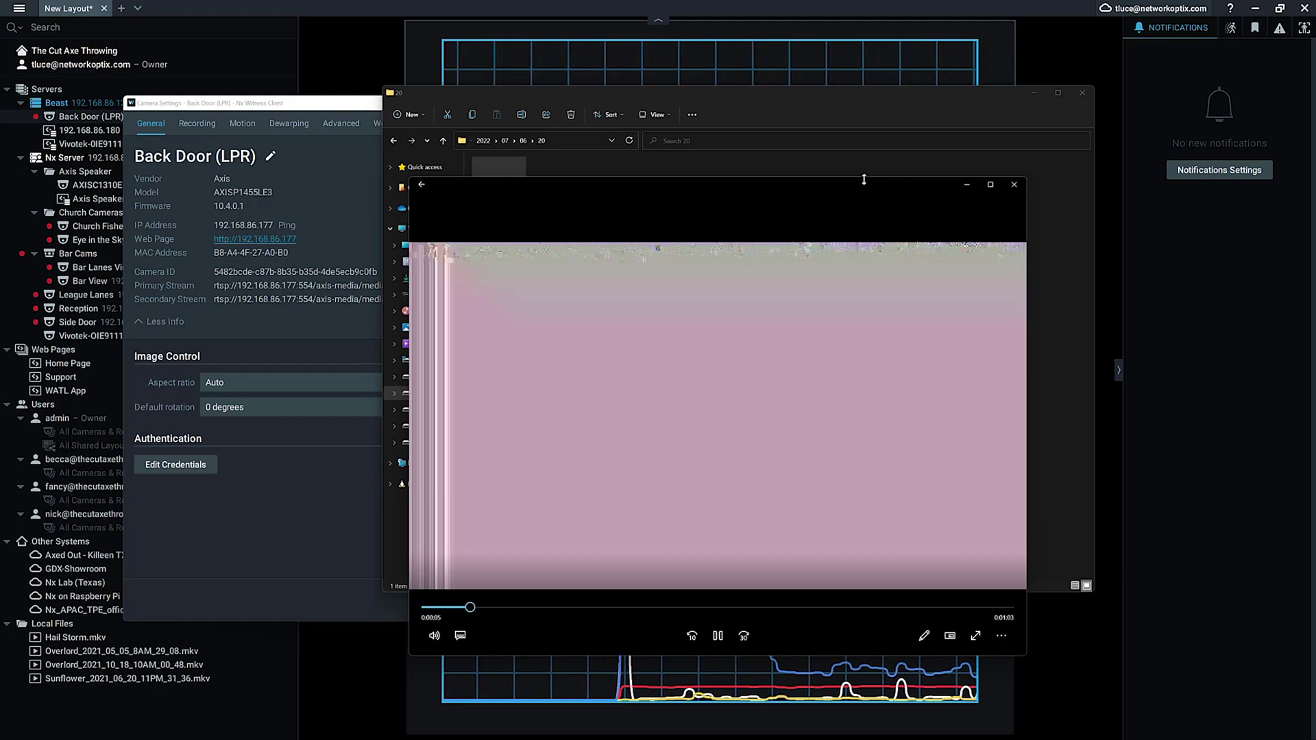
Close the player, File Explorer and Camera Settings, bringing the security settings back into view.
click(1014, 185)
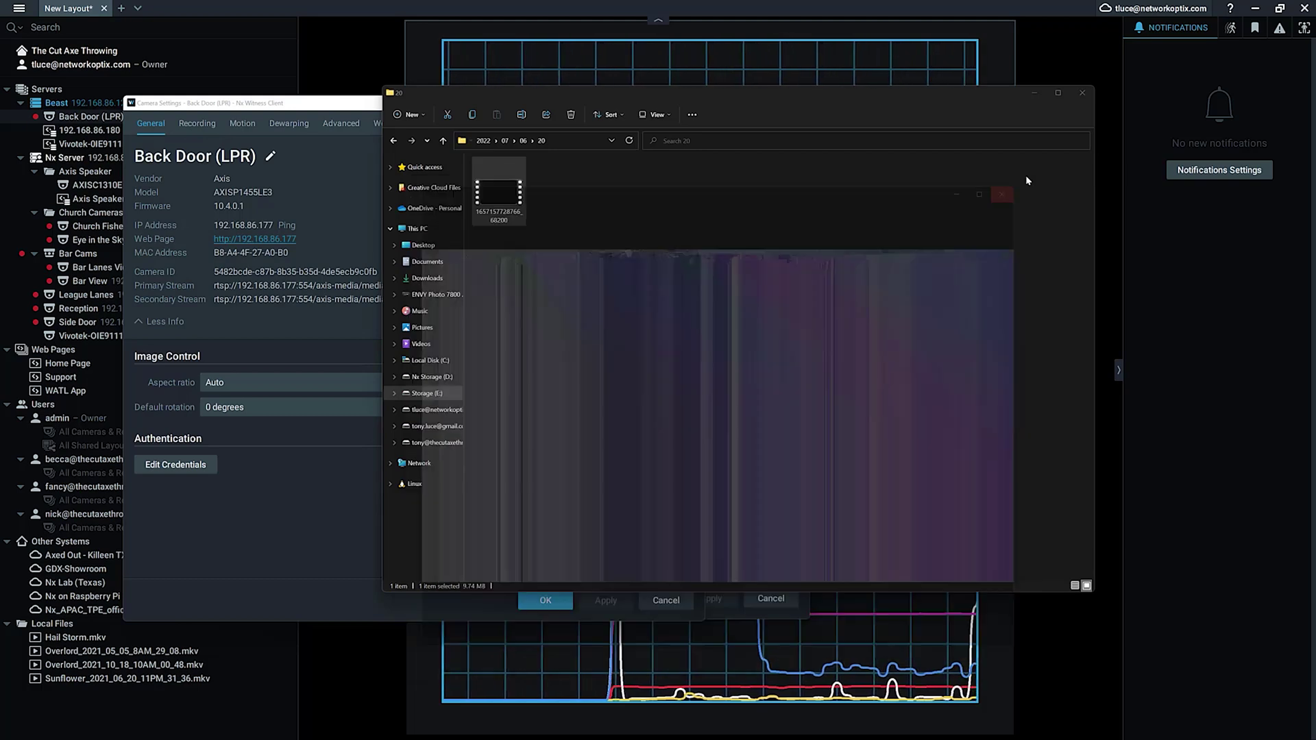
click(1083, 92)
drag(506, 103, 747, 107)
click(932, 107)
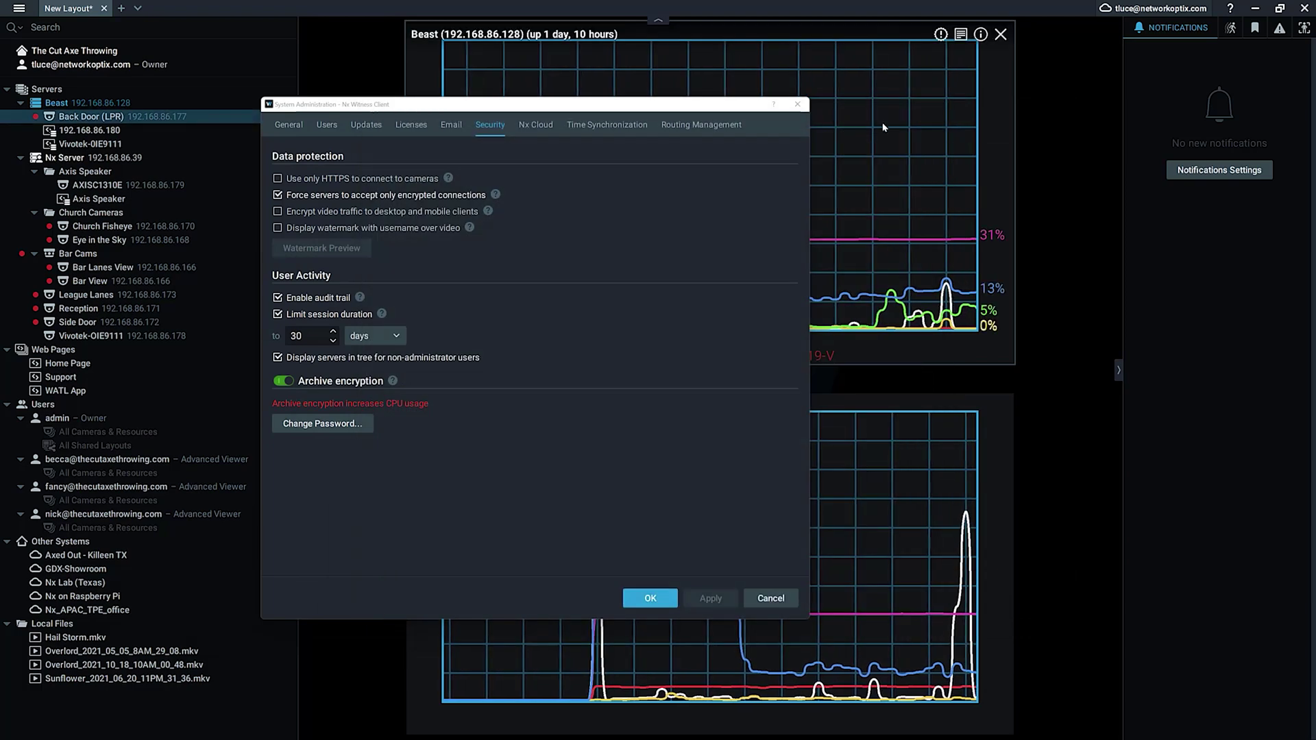
drag(581, 117, 774, 95)
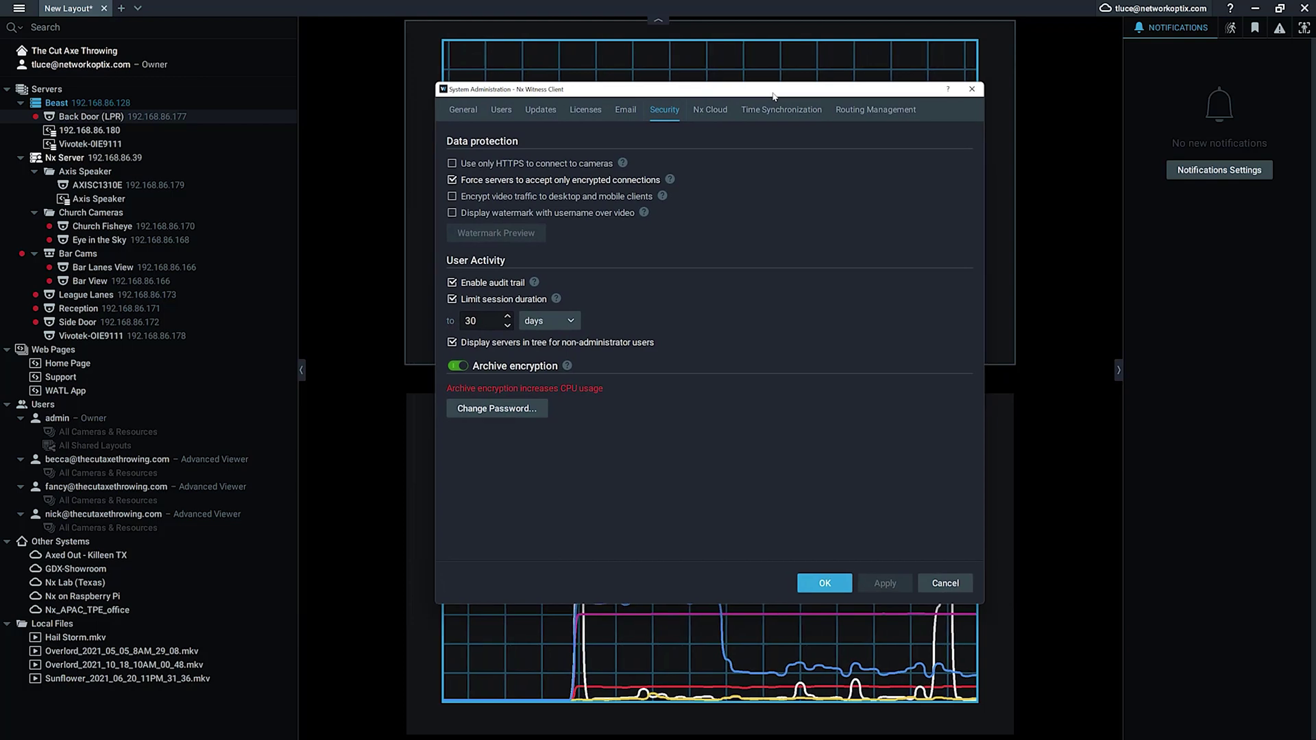